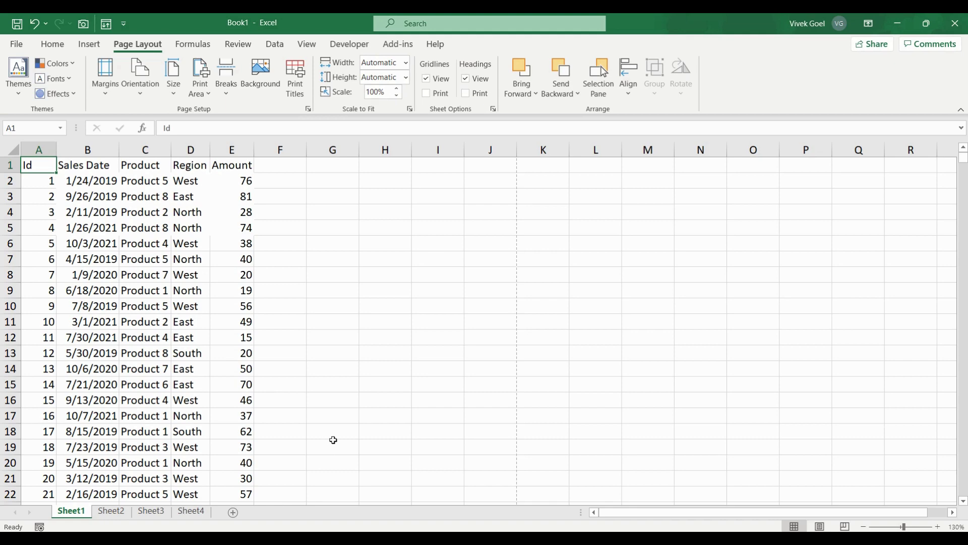
Step: Preview the printout of the complete sales data on Sheet1
key(ctrl+p)
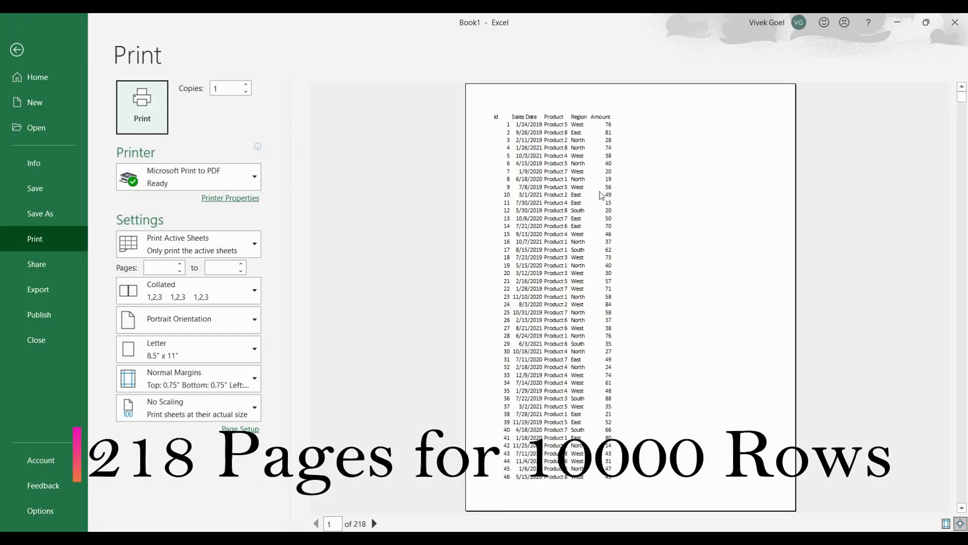
key(Escape)
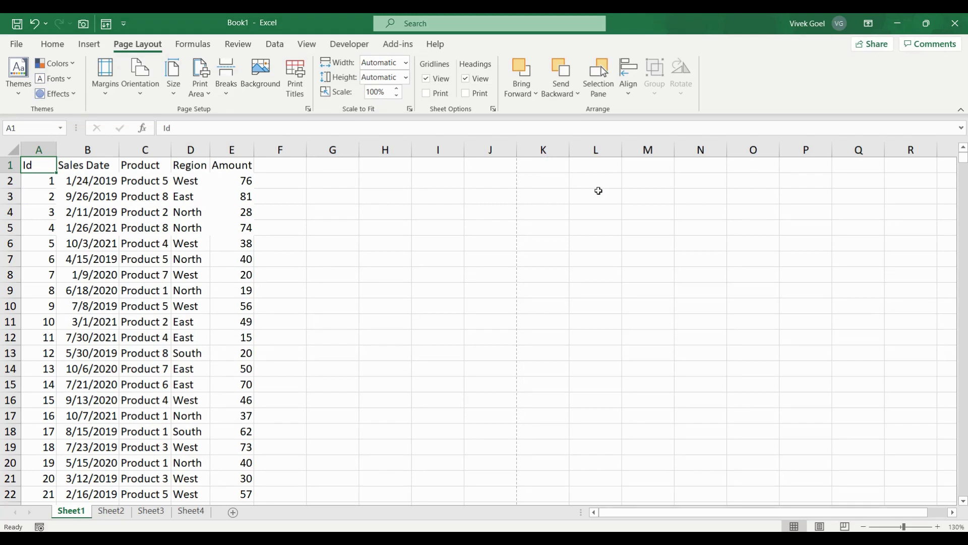
Step: Add filters to the header row of the sales data and filter the Product column to show only Product 4
key(Right)
key(Right)
key(Right)
key(Right)
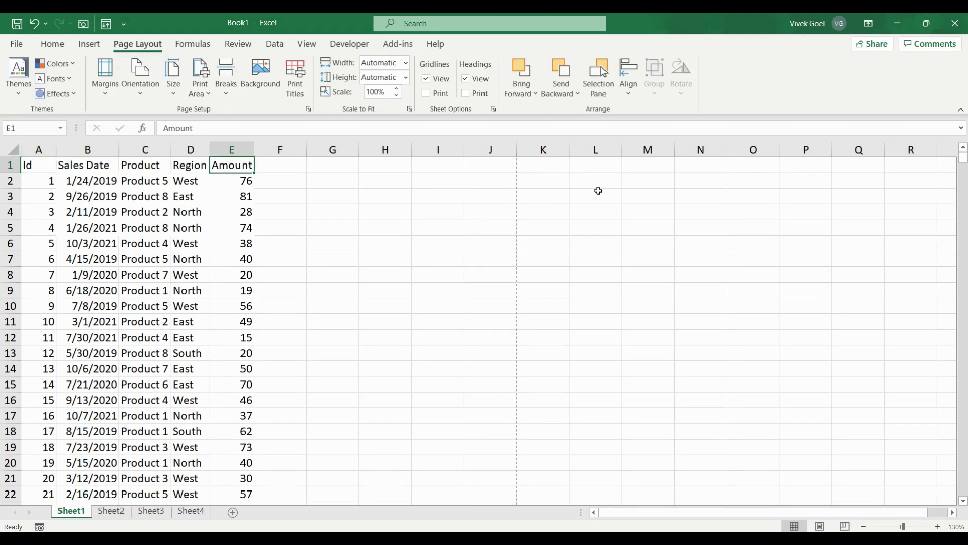
key(Left)
key(Left)
key(ctrl+shift+l)
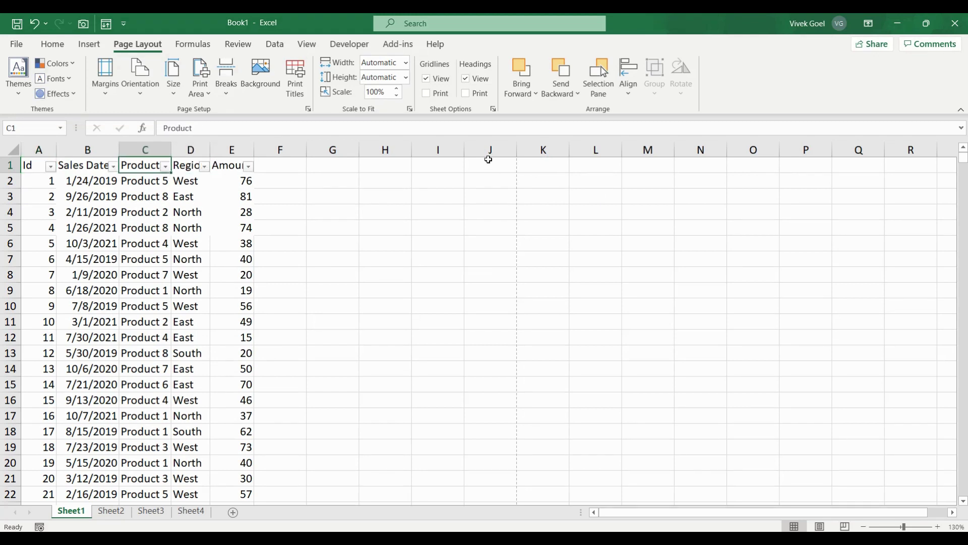
click(165, 168)
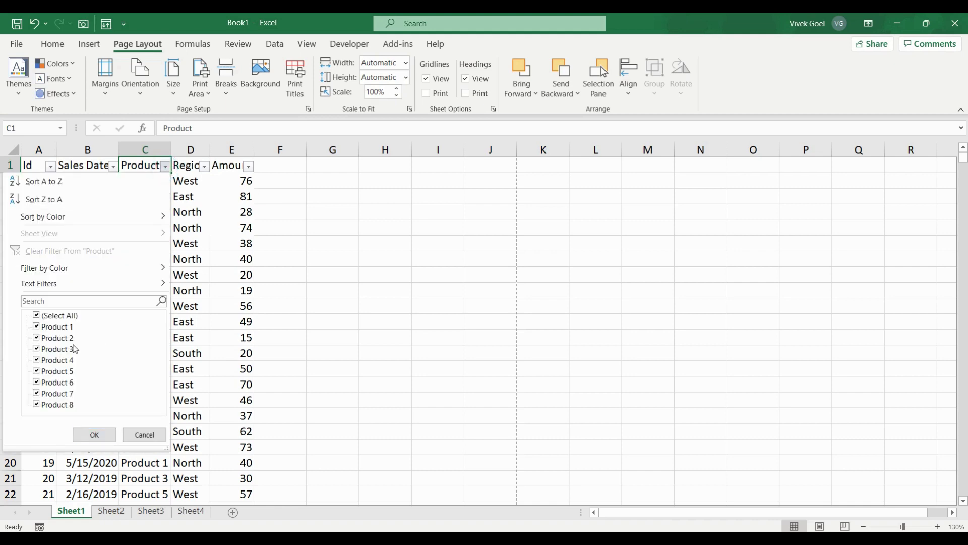
click(44, 316)
click(57, 360)
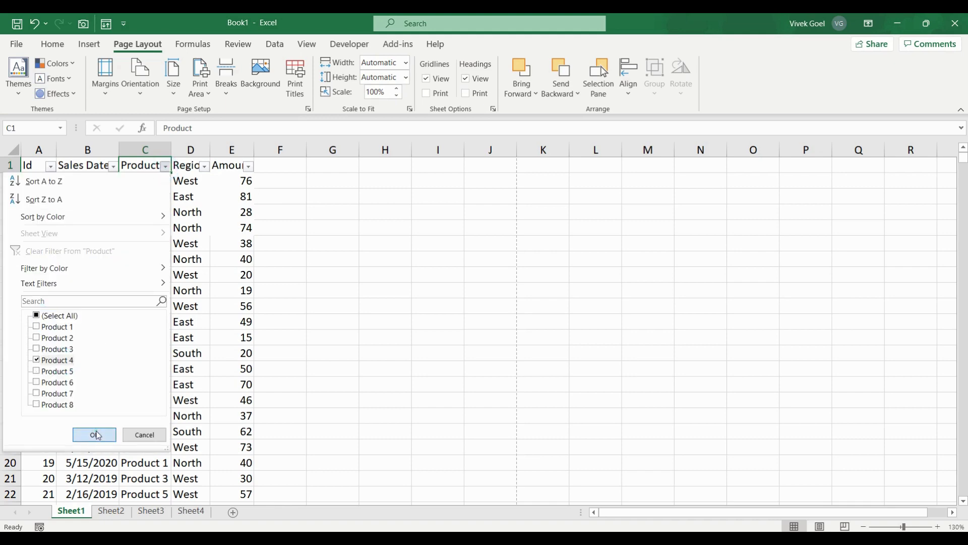
click(94, 435)
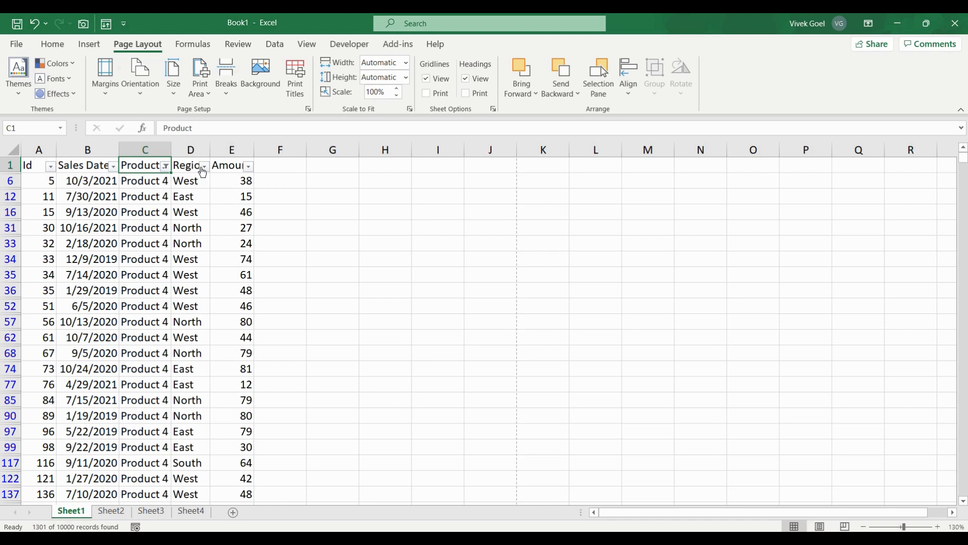
Step: Exclude South from the Region column's filter and preview the printout of the filtered data
click(203, 168)
click(90, 349)
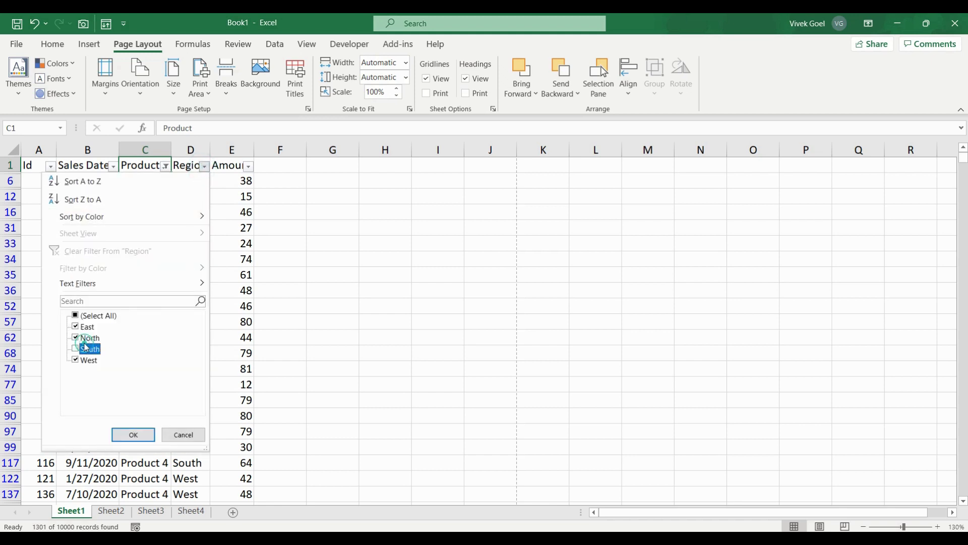
click(133, 433)
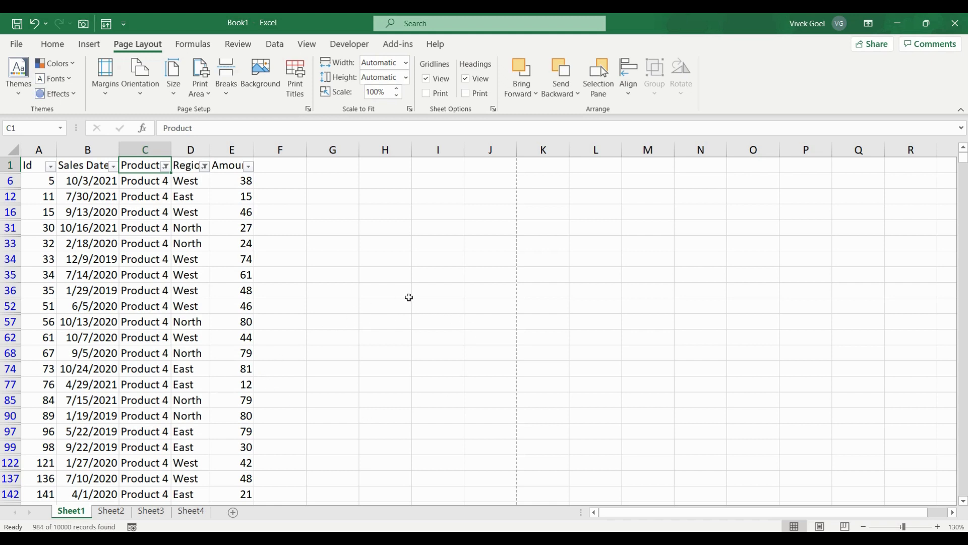
key(ctrl+p)
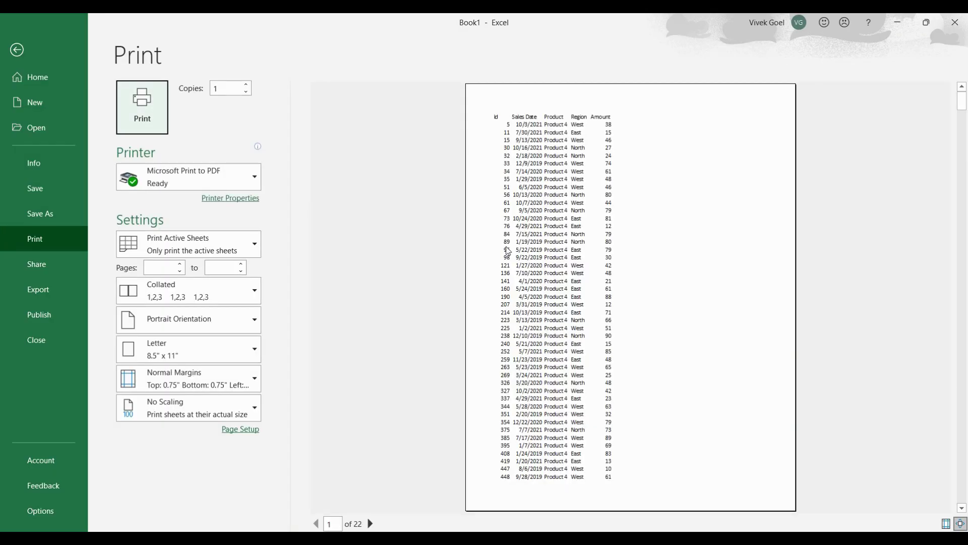
key(Escape)
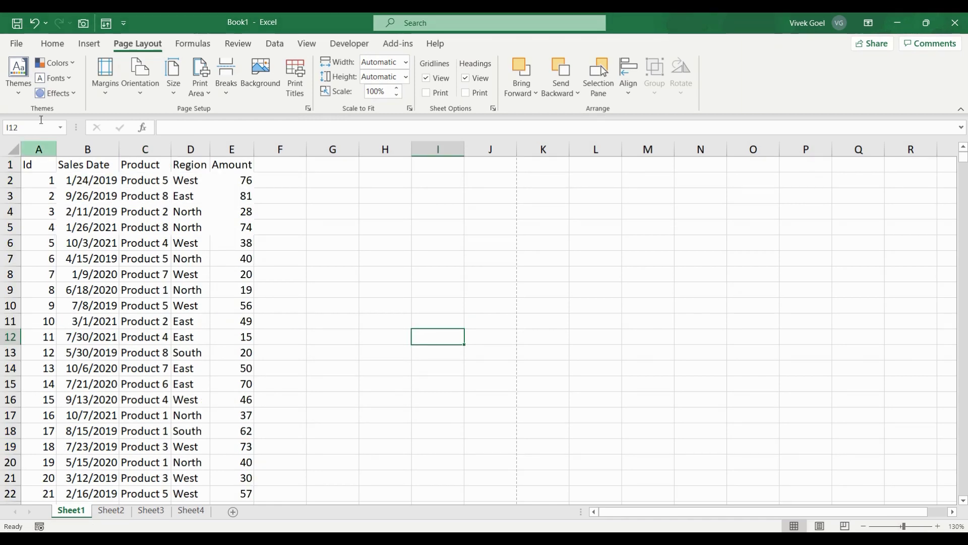
Step: Examine the available workbook themes and the theme color, font and effect sets
click(18, 95)
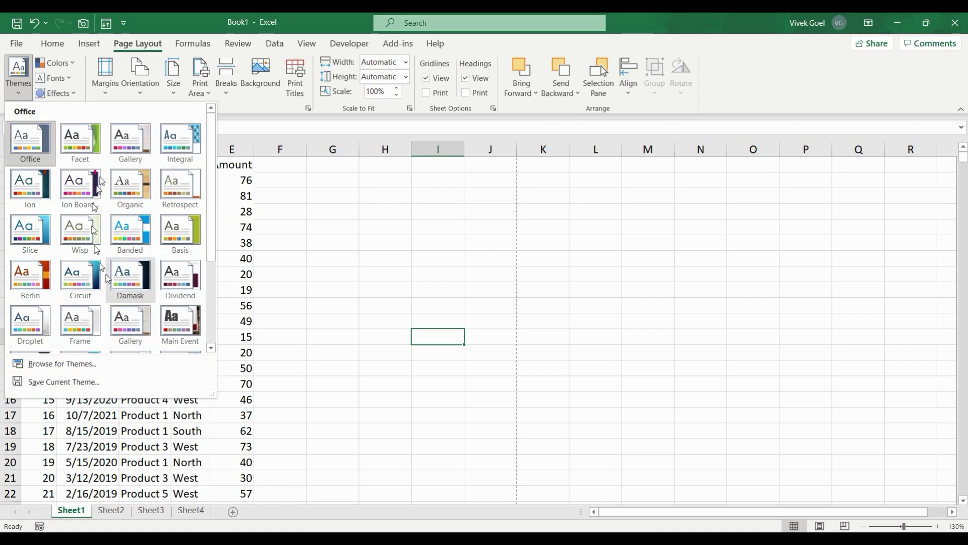
click(70, 65)
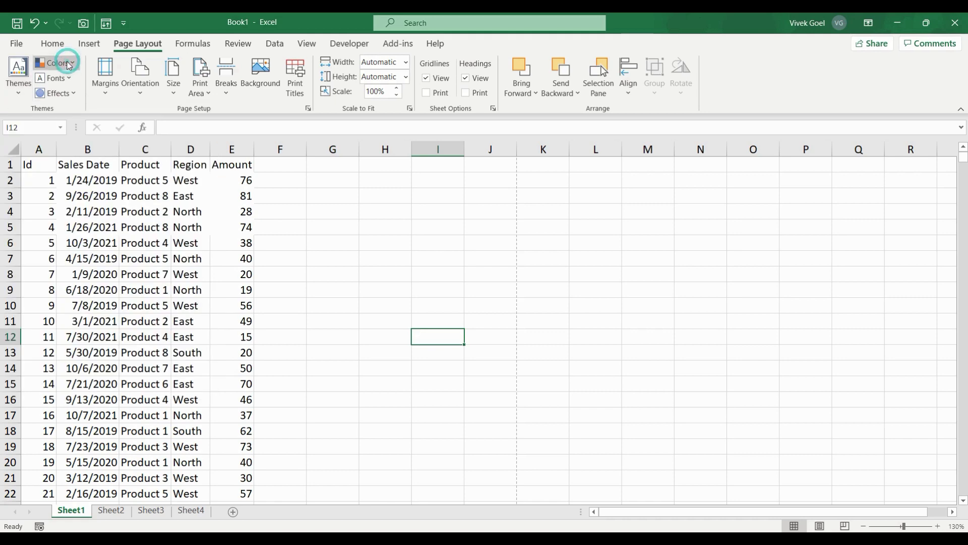
click(70, 65)
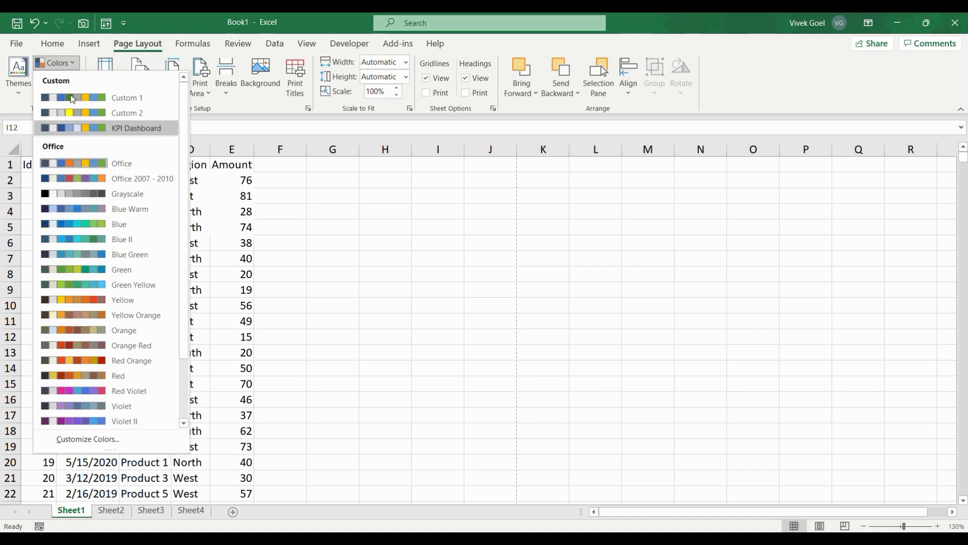
click(69, 64)
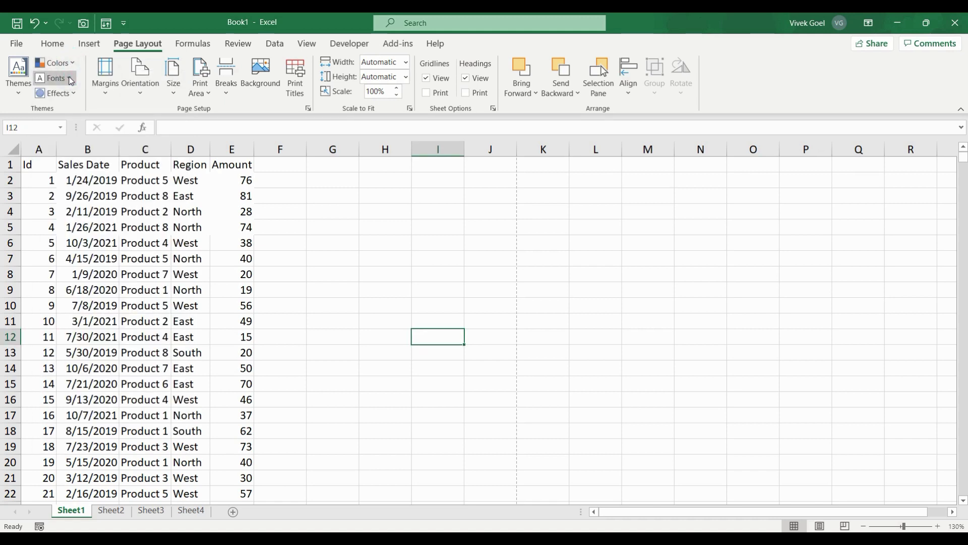
click(70, 79)
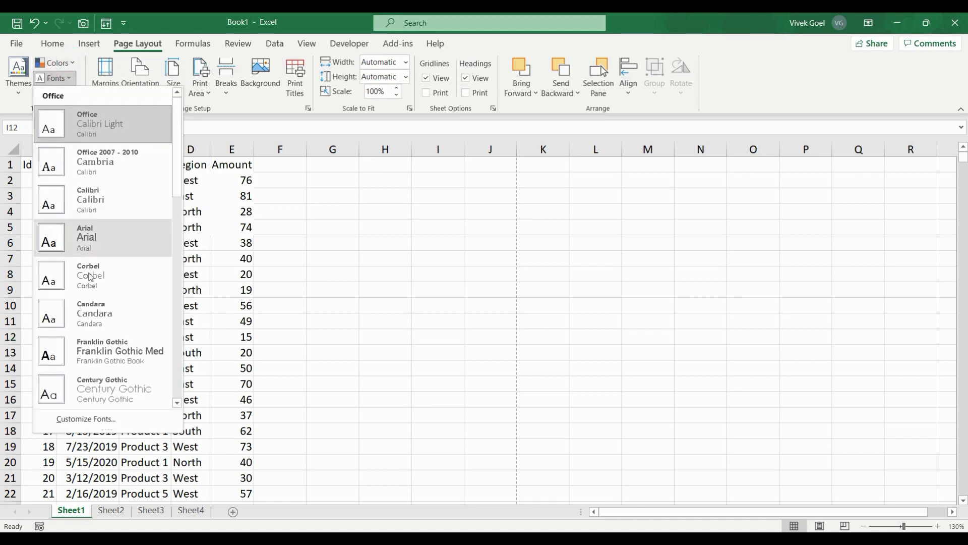
click(69, 79)
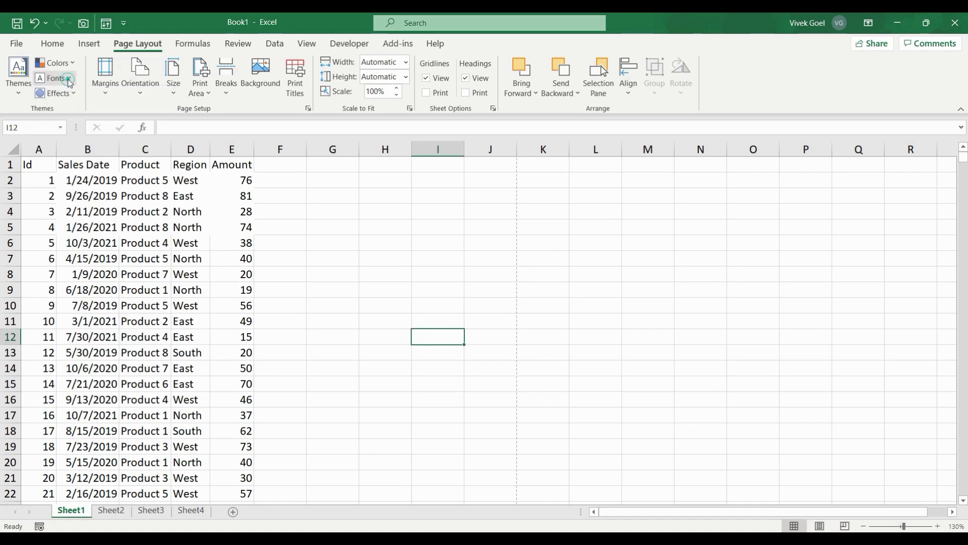
click(68, 93)
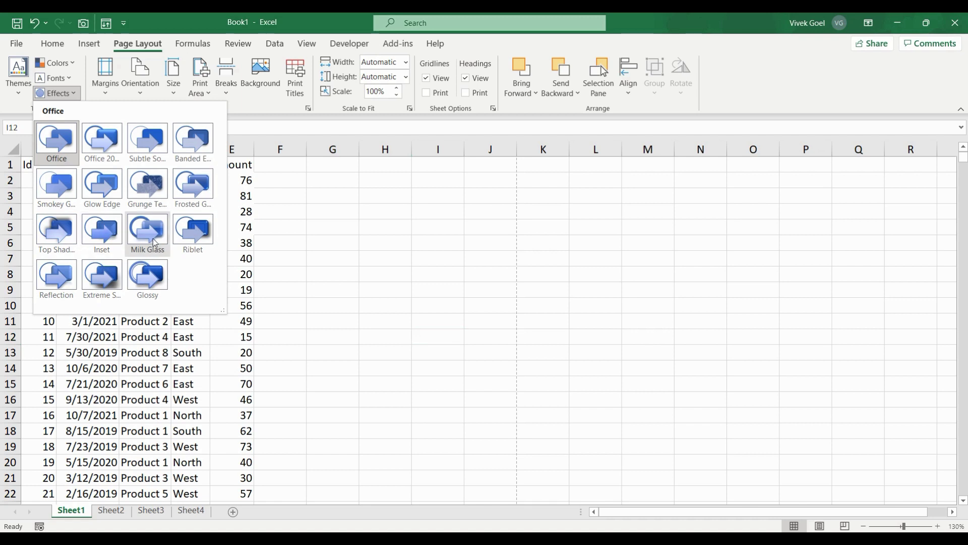
click(22, 94)
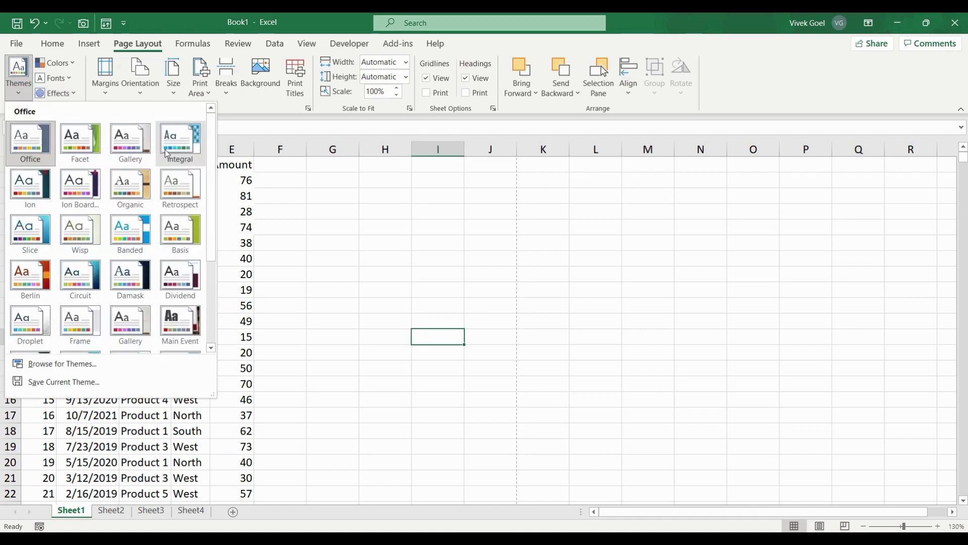
click(232, 237)
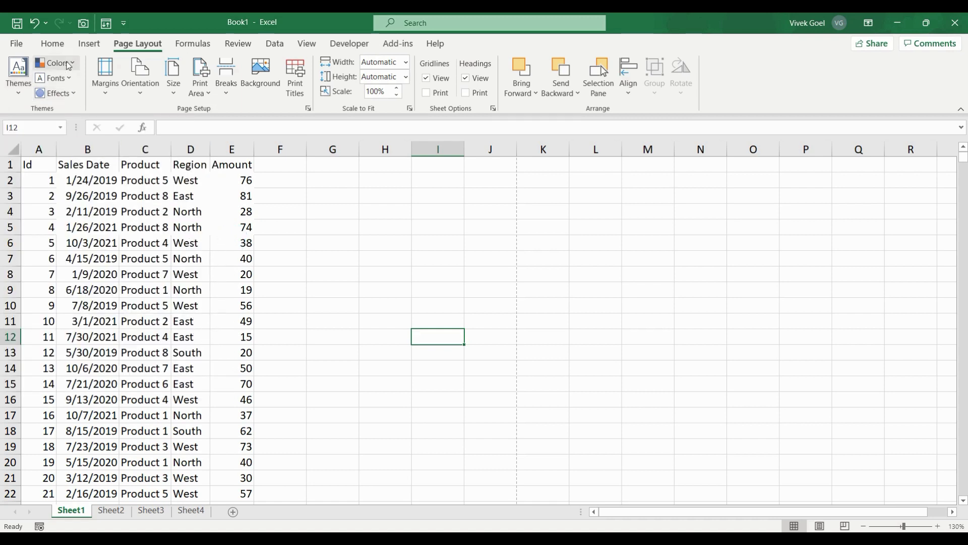
Step: Apply the 20% - Accent2 cell style to the range B3:E8
click(53, 45)
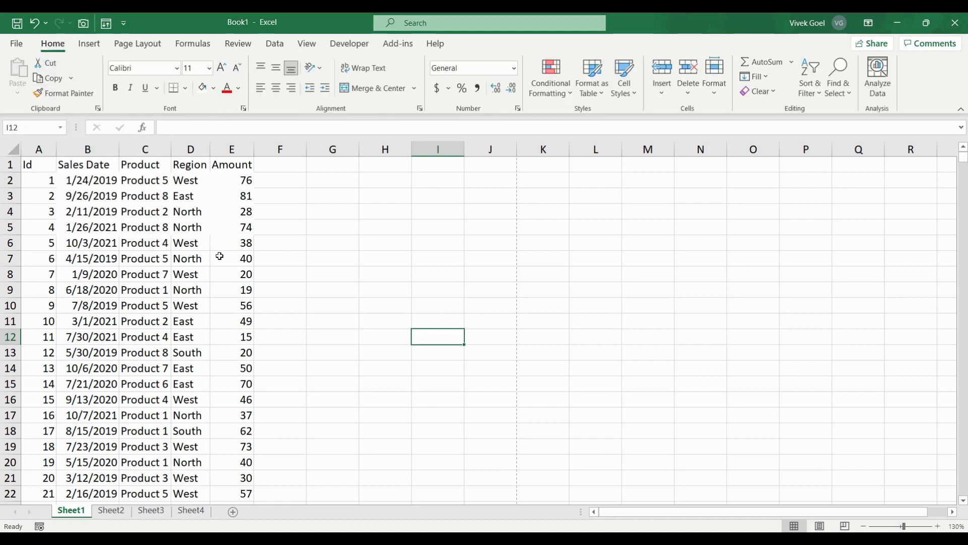
drag(237, 274, 109, 202)
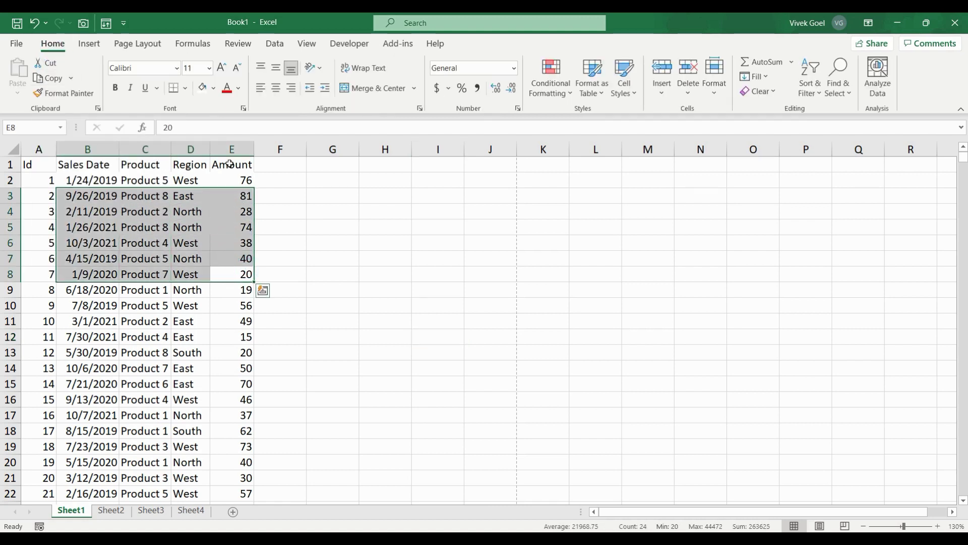
click(621, 96)
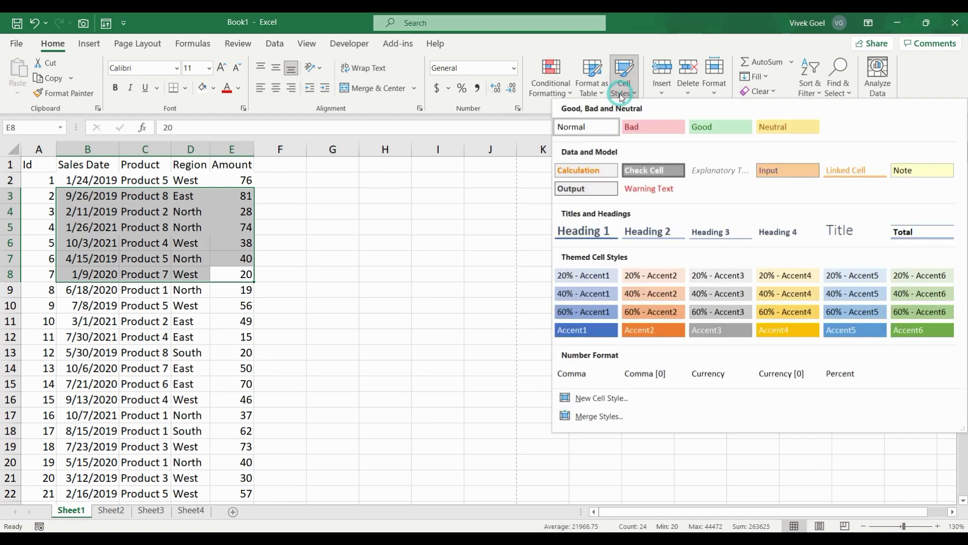
click(652, 274)
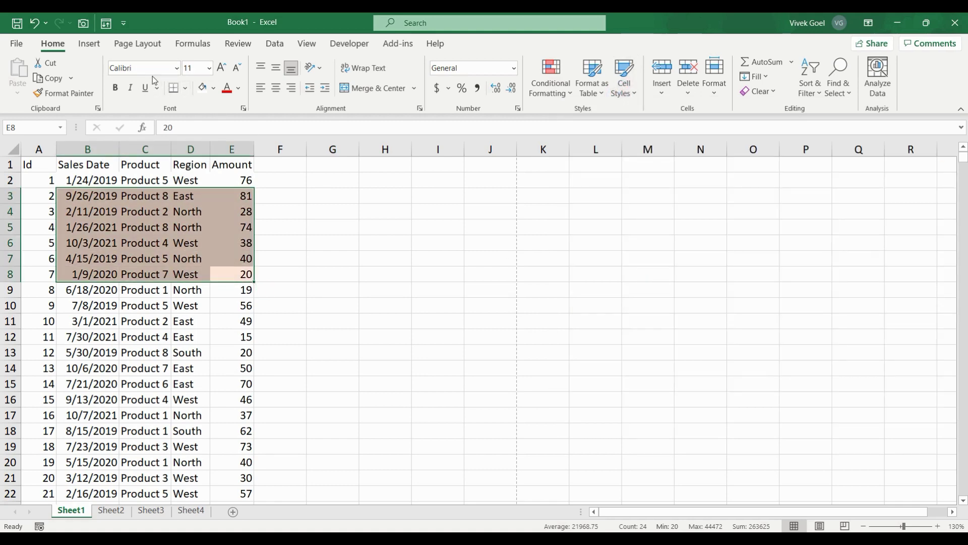
Step: Apply the Facet theme to the workbook
click(137, 44)
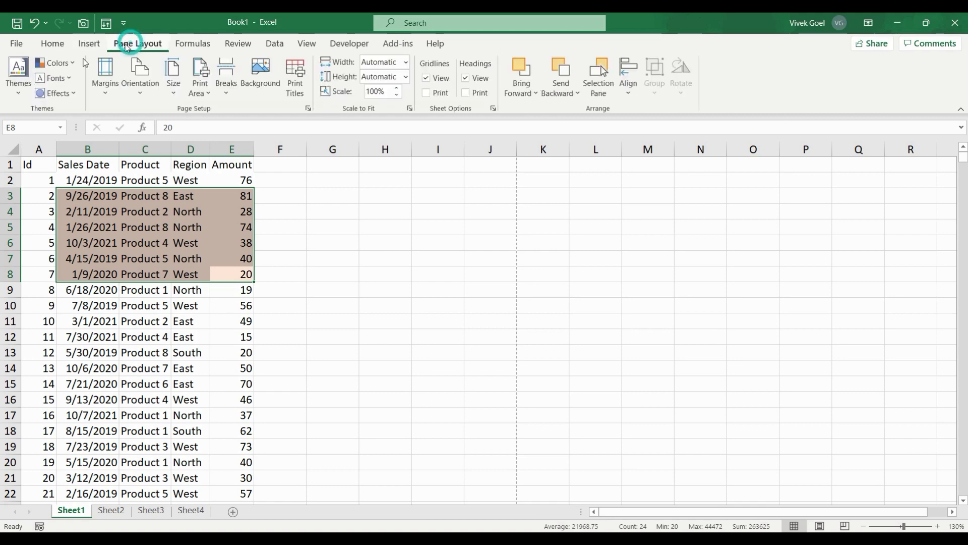
click(18, 76)
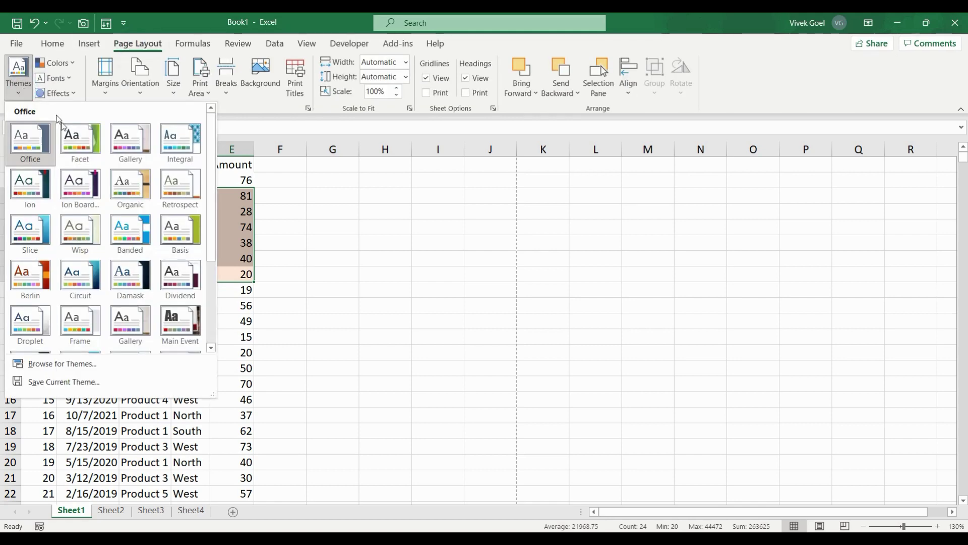
click(75, 139)
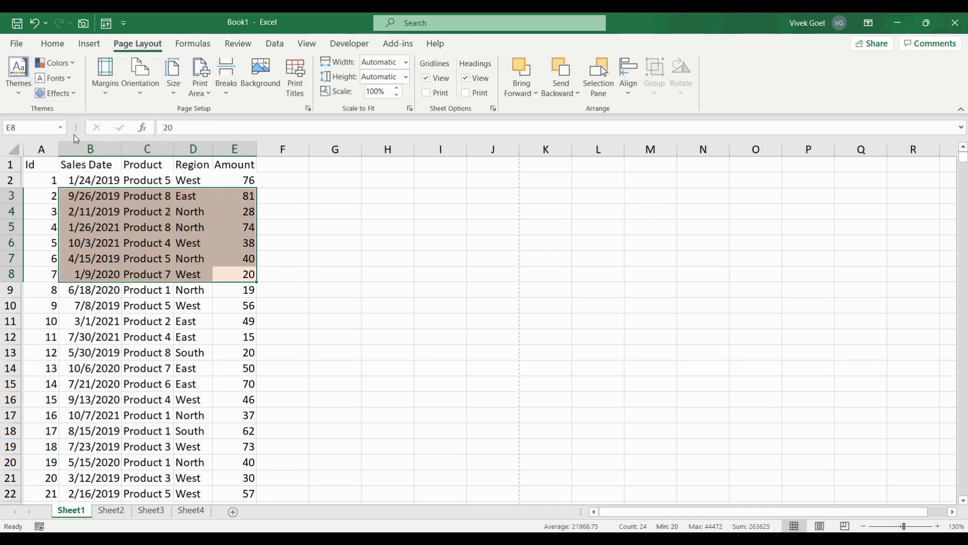
click(110, 218)
click(53, 44)
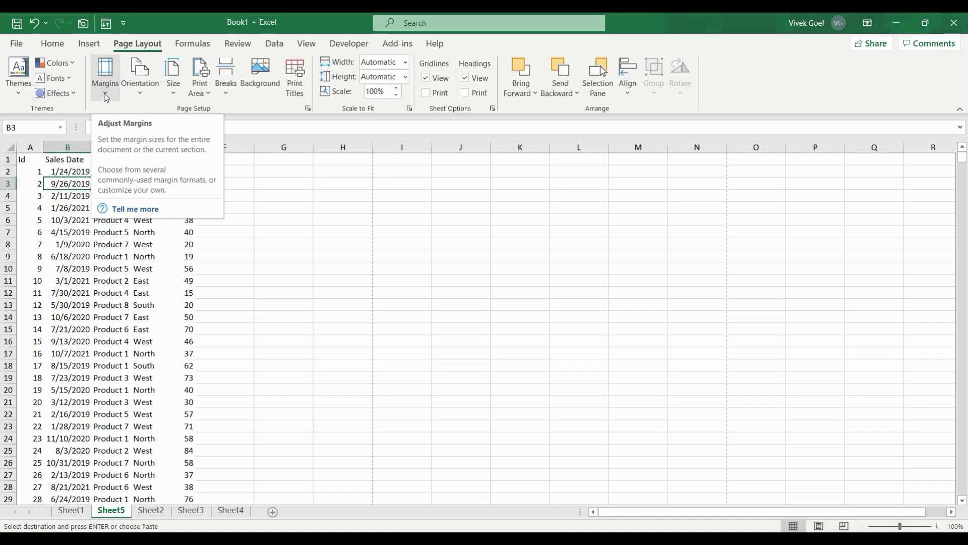
Step: Display Sheet5 in Page Layout view and apply the Wide margin preset
click(819, 526)
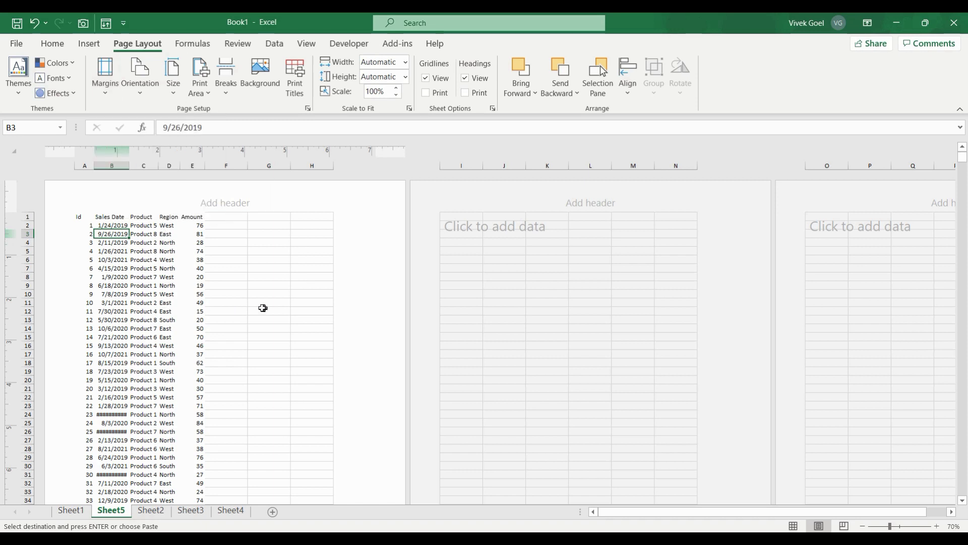
click(108, 96)
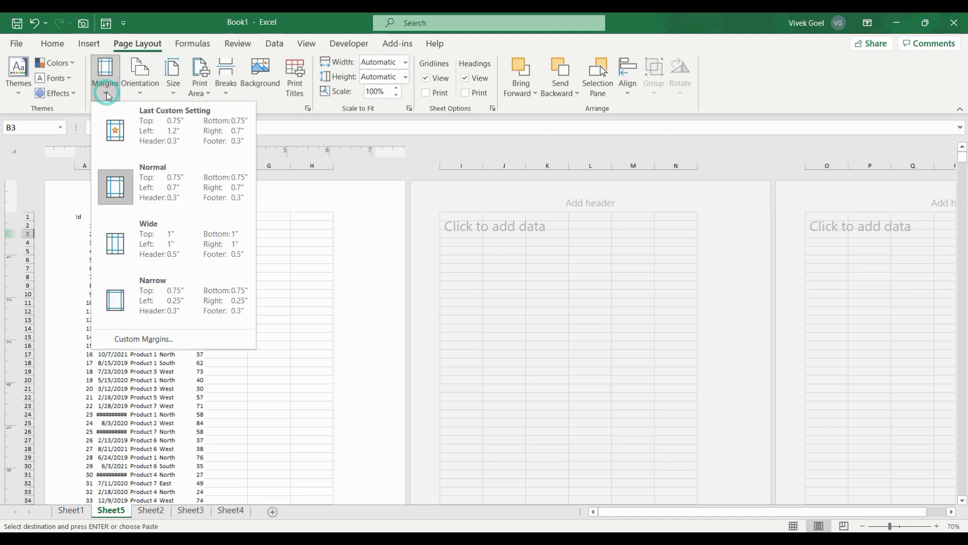
click(144, 241)
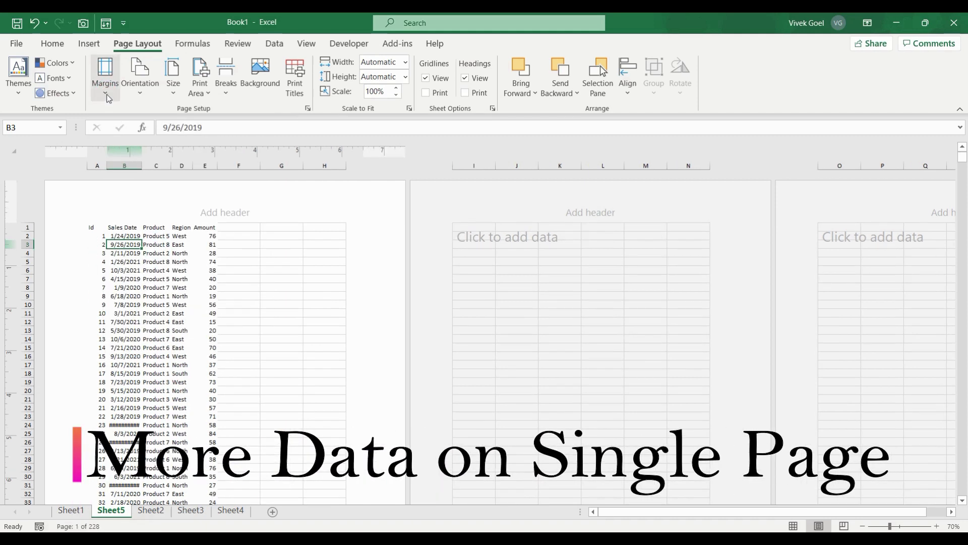
Step: Try the Narrow margin preset on Sheet5 and return the margins to Normal
click(105, 76)
click(153, 282)
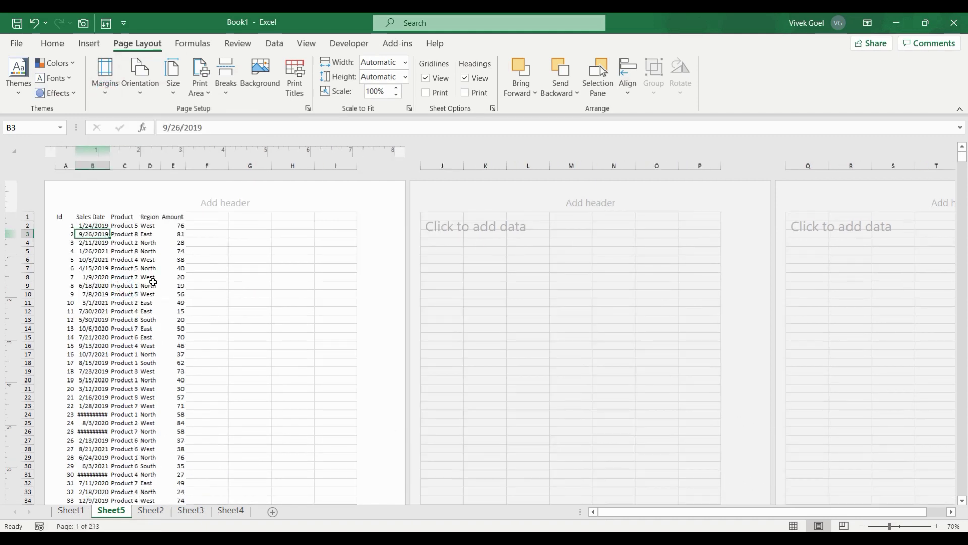
click(105, 75)
click(142, 164)
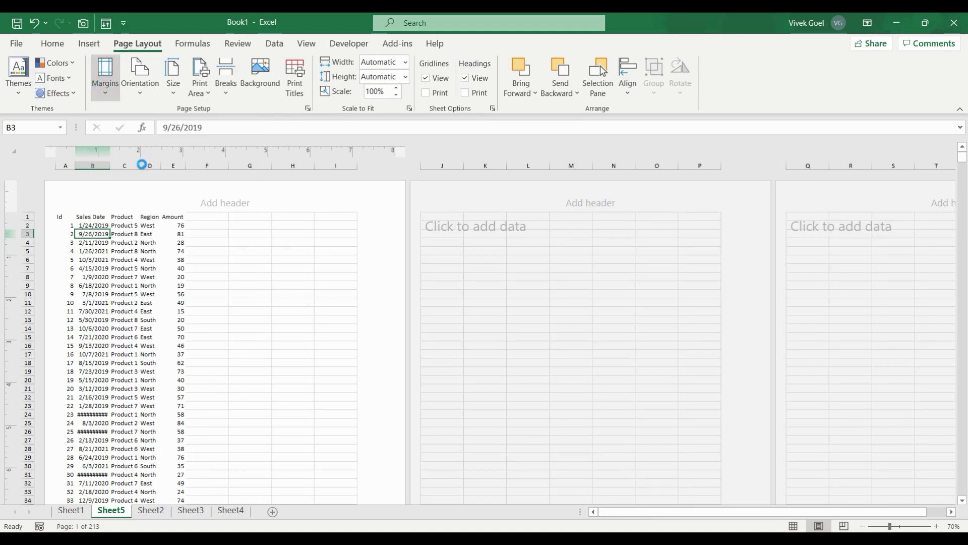
Step: Give Sheet5 the "Page 1" header and the "Confidential, 10/18/2021, Page 1" footer in Page Setup
click(104, 76)
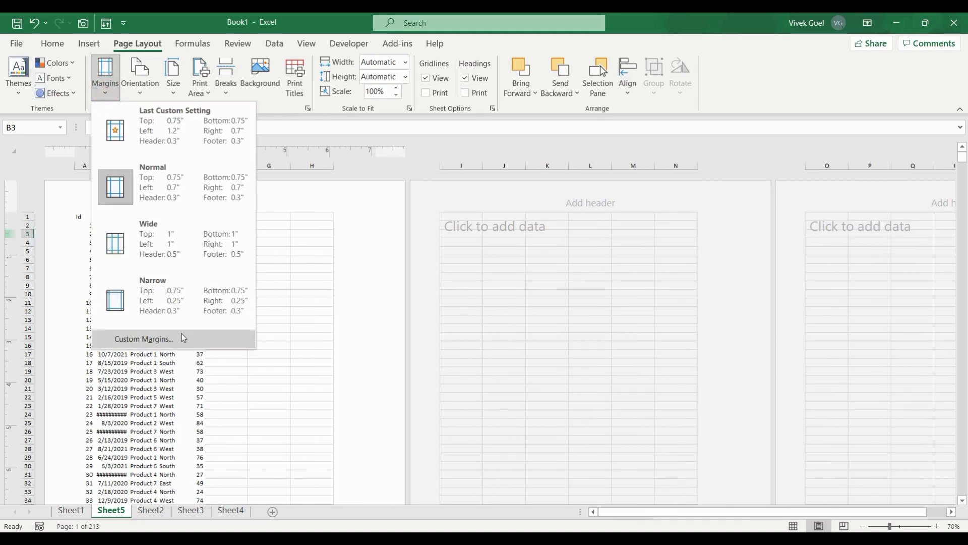
click(181, 334)
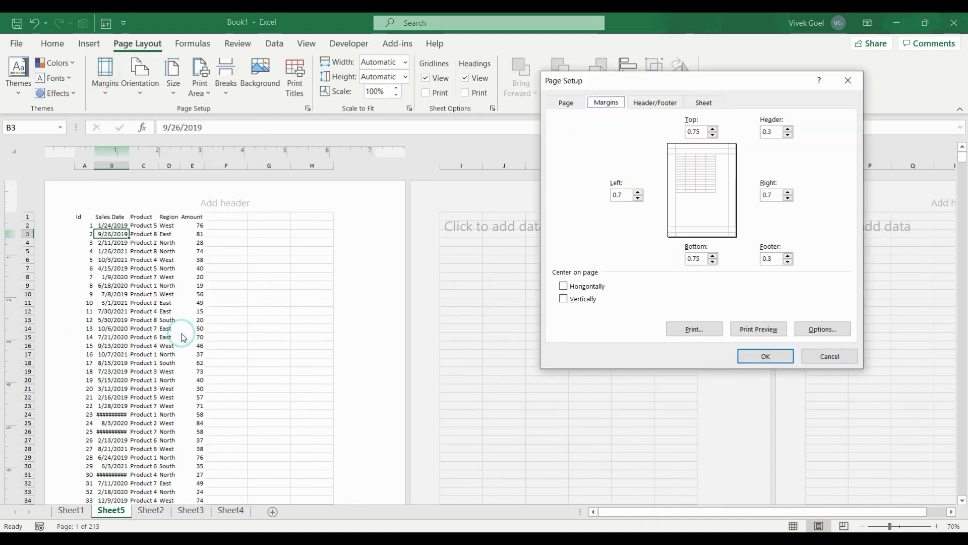
click(662, 101)
click(639, 167)
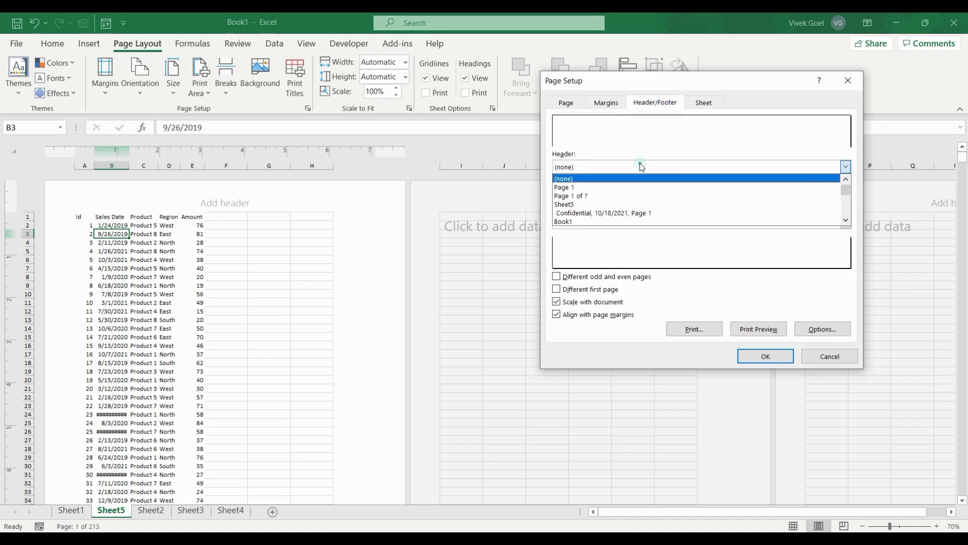
click(618, 188)
click(845, 222)
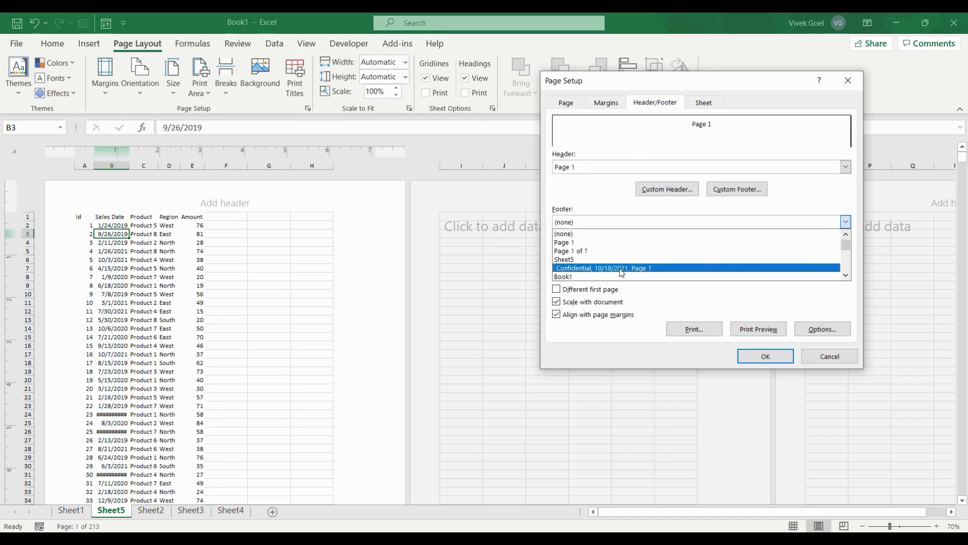
click(621, 272)
key(Return)
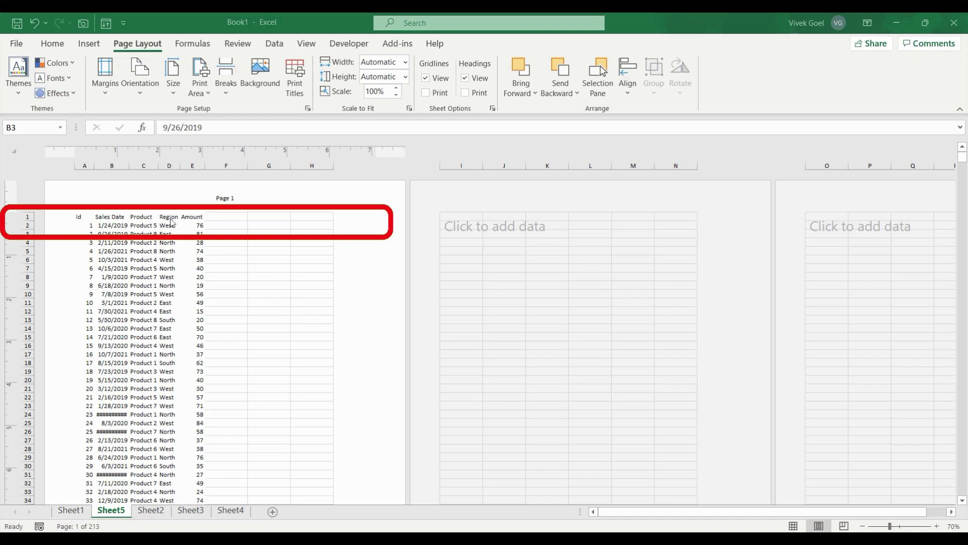
Step: Set row 1 (1:1) to repeat at the top of every printed page of Sheet5
click(962, 500)
click(962, 500)
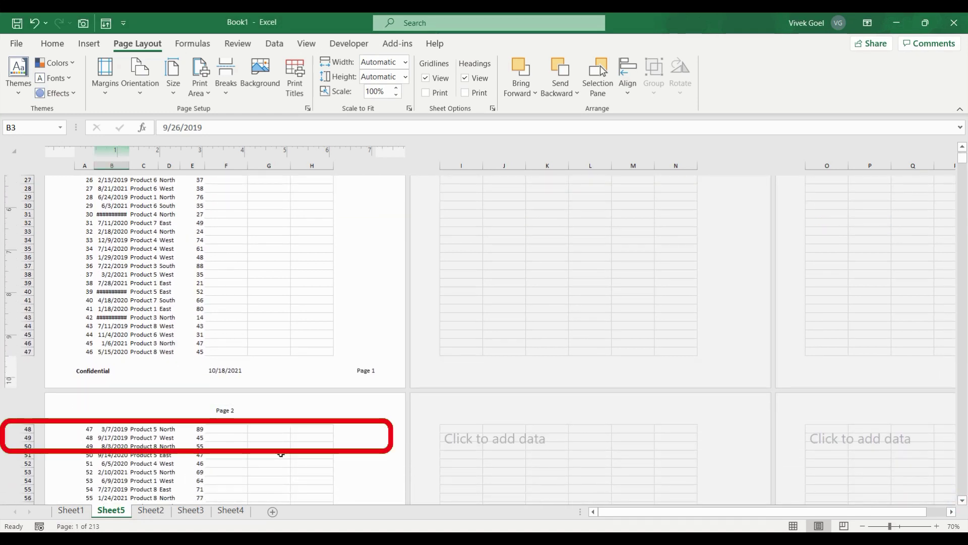
click(105, 75)
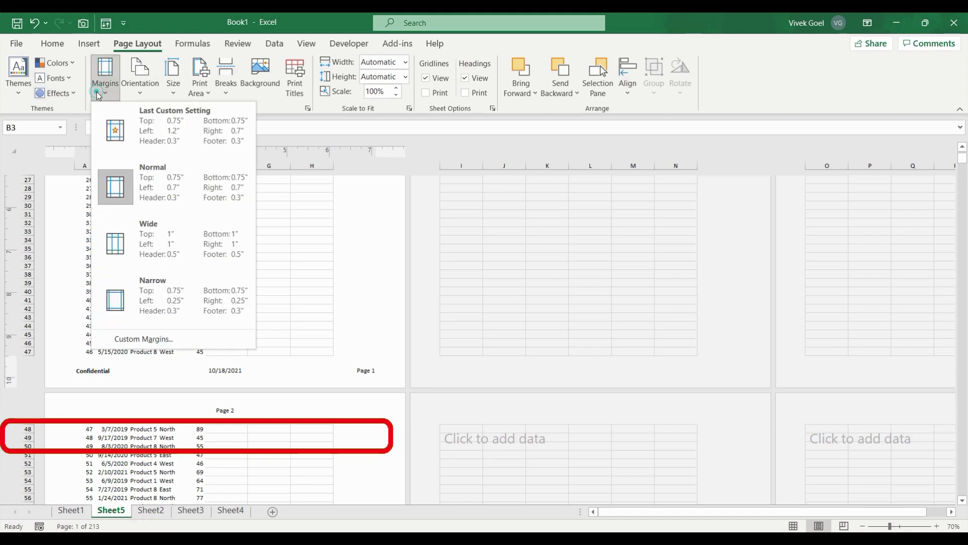
click(151, 336)
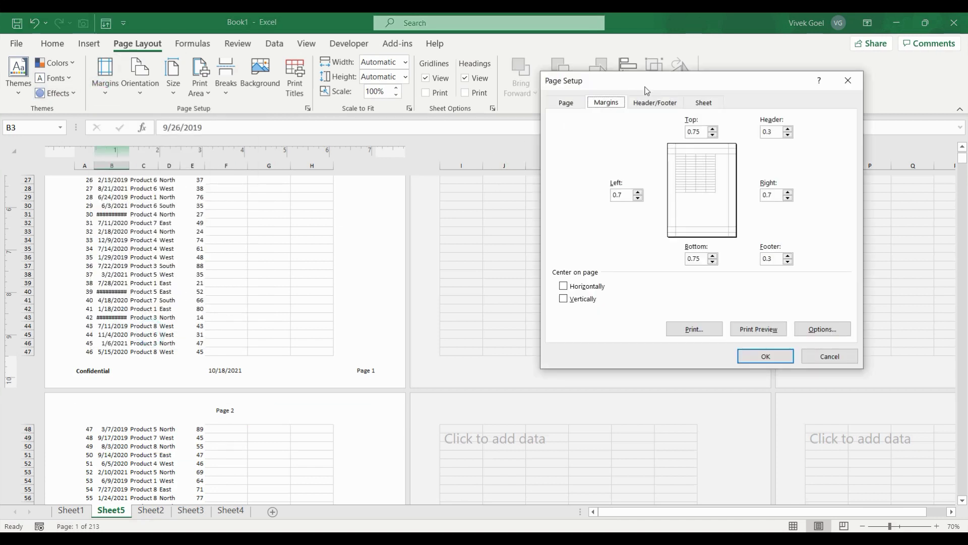
click(702, 102)
click(692, 148)
text(1:)
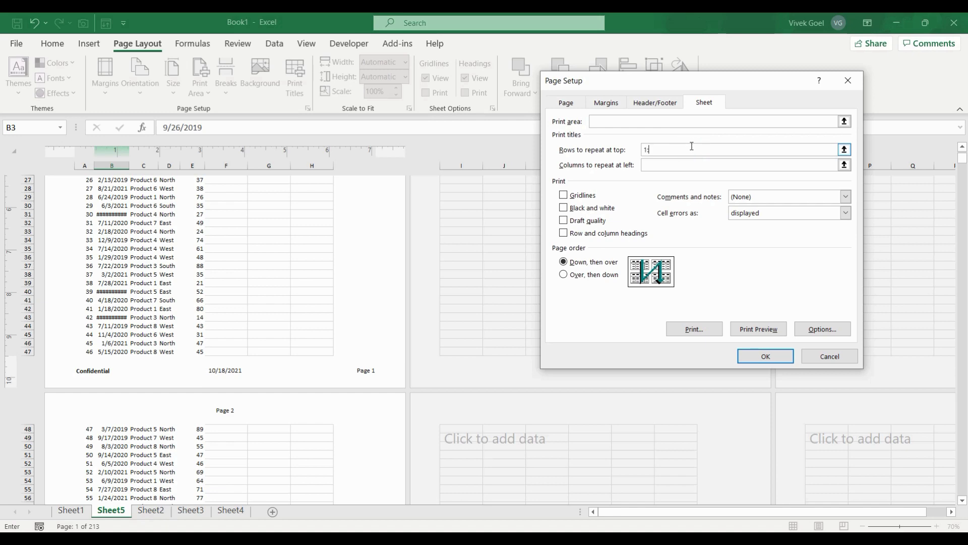
text(1)
key(Return)
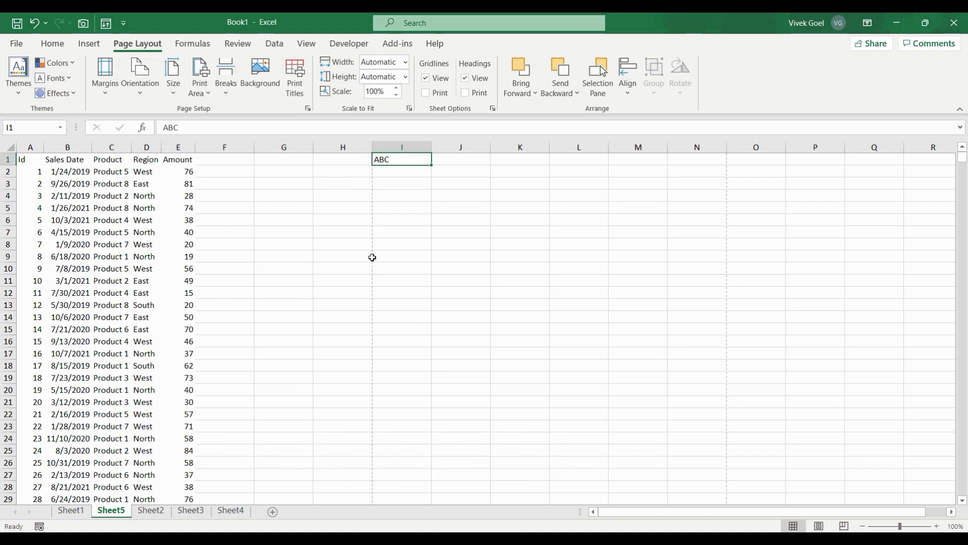
Step: Compare Sheet5 in Page Layout and Normal views, examining the page breaks before column I and around rows 48 to 52
click(820, 526)
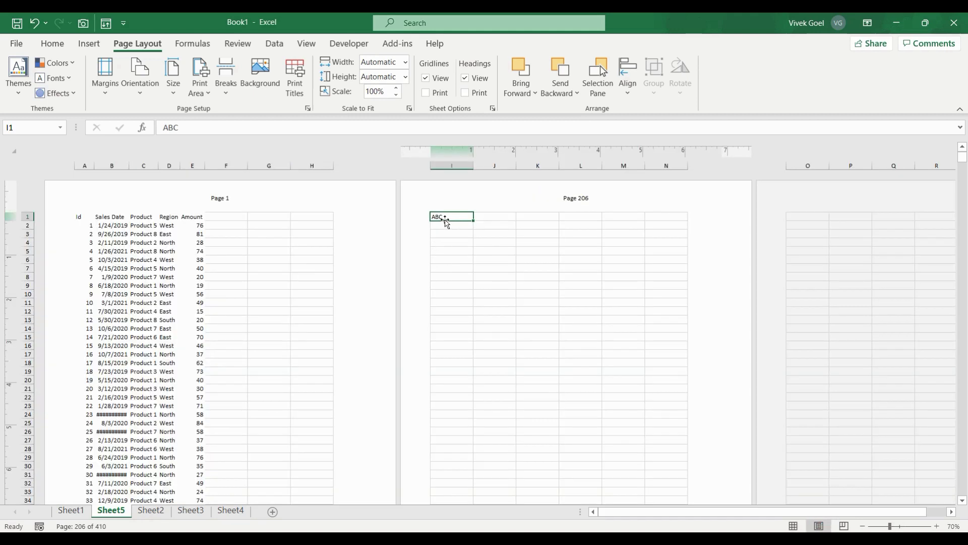
click(793, 526)
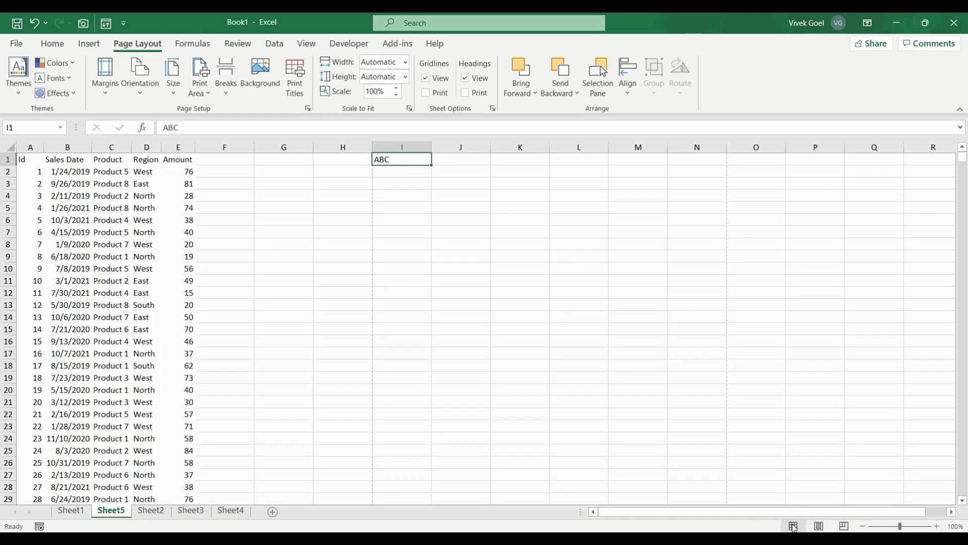
key(ctrl+g)
text(48:)
key(Return)
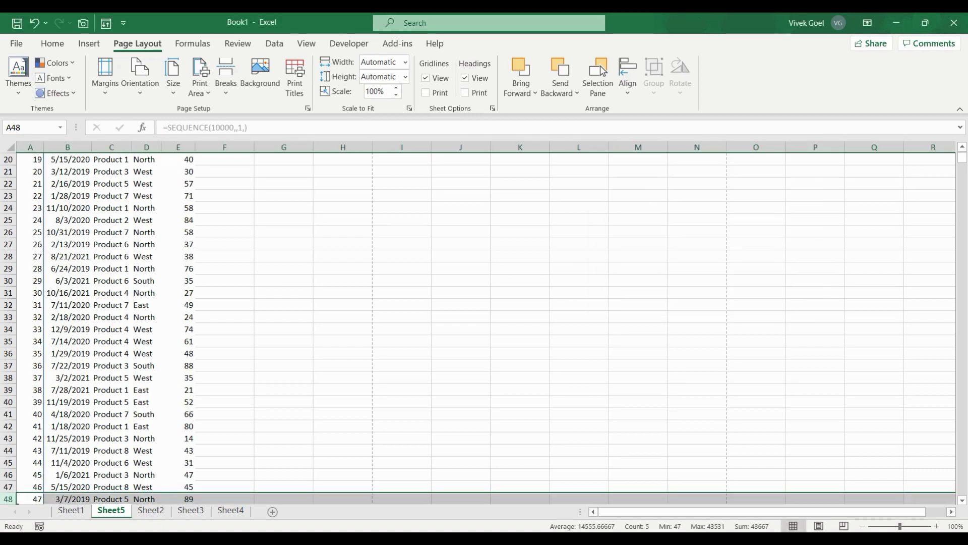
key(Down)
key(Down)
key(Down)
key(Down)
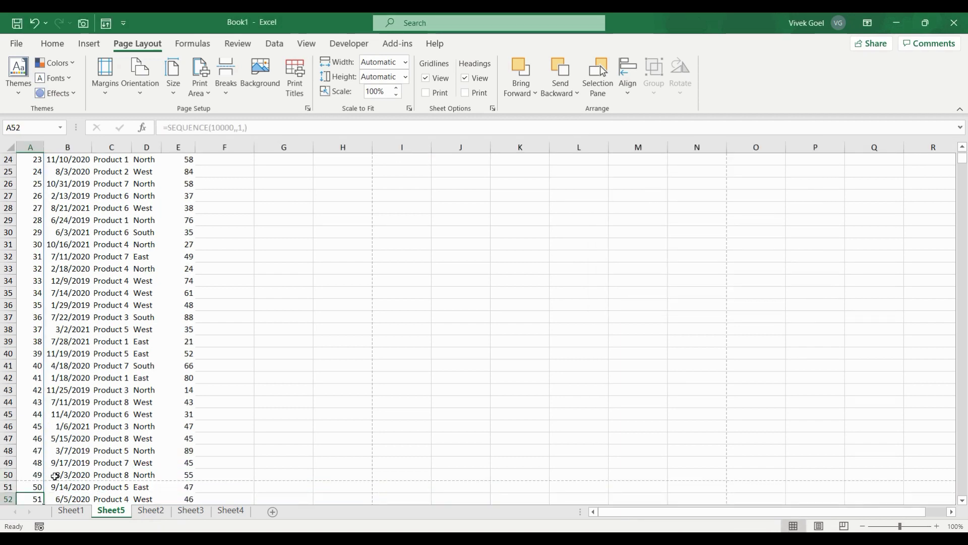
click(818, 526)
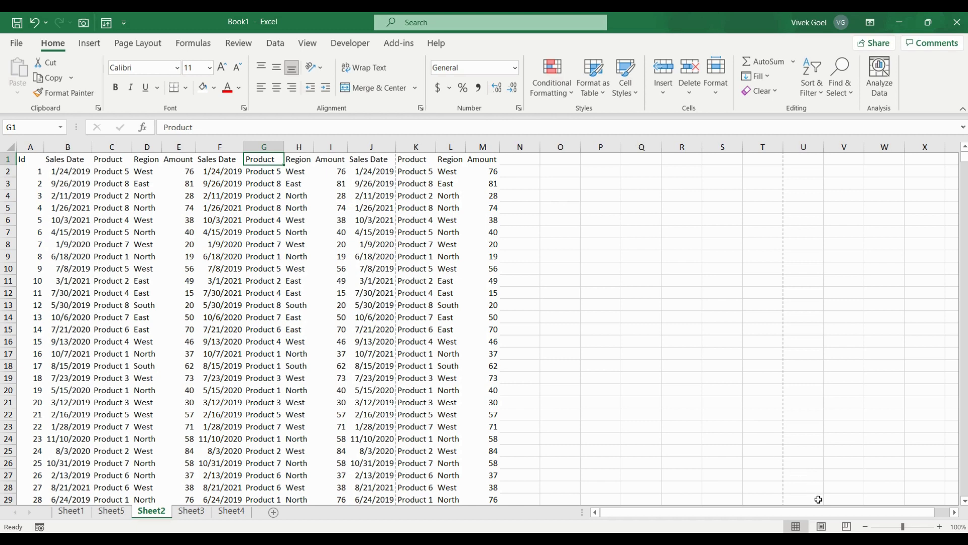
Step: Display Sheet2 in Page Layout view and set its page orientation to Landscape
click(821, 526)
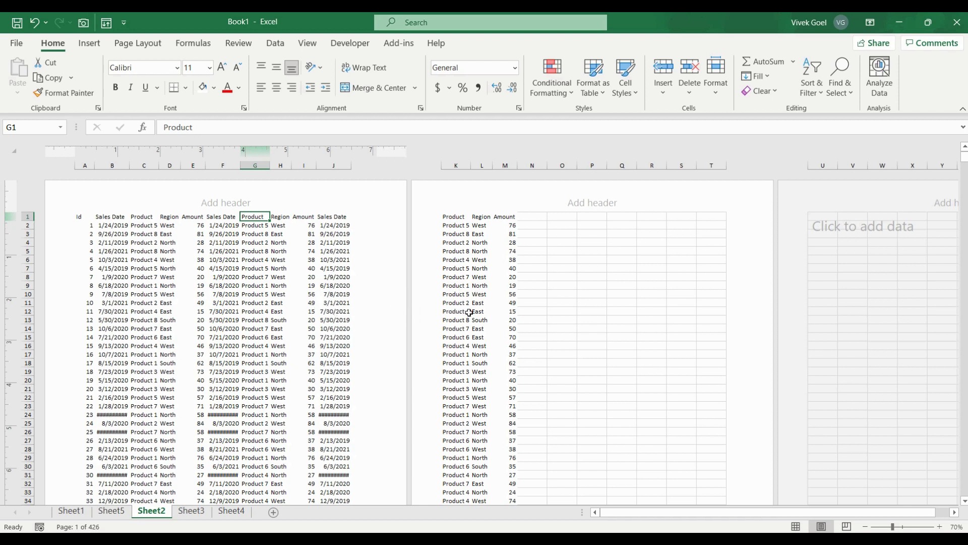
click(130, 45)
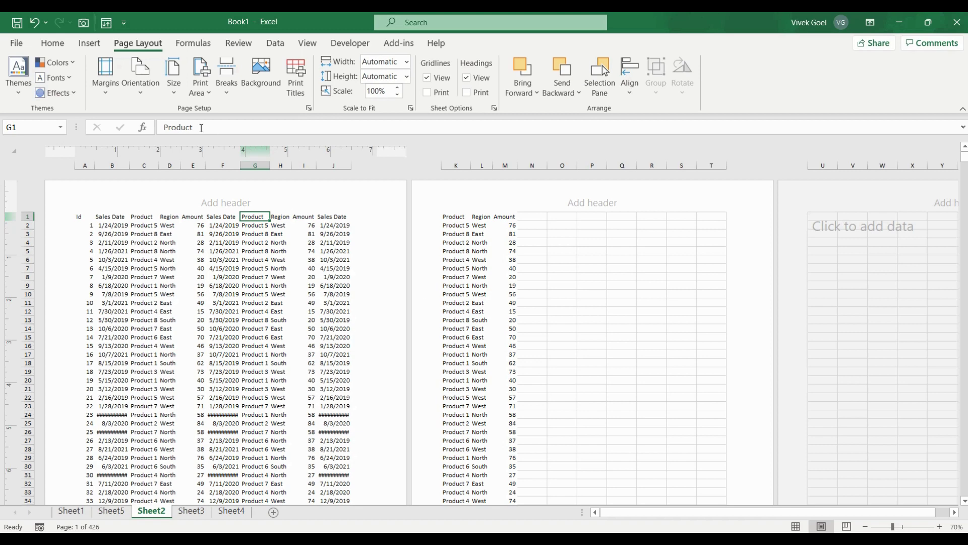
click(140, 78)
click(164, 138)
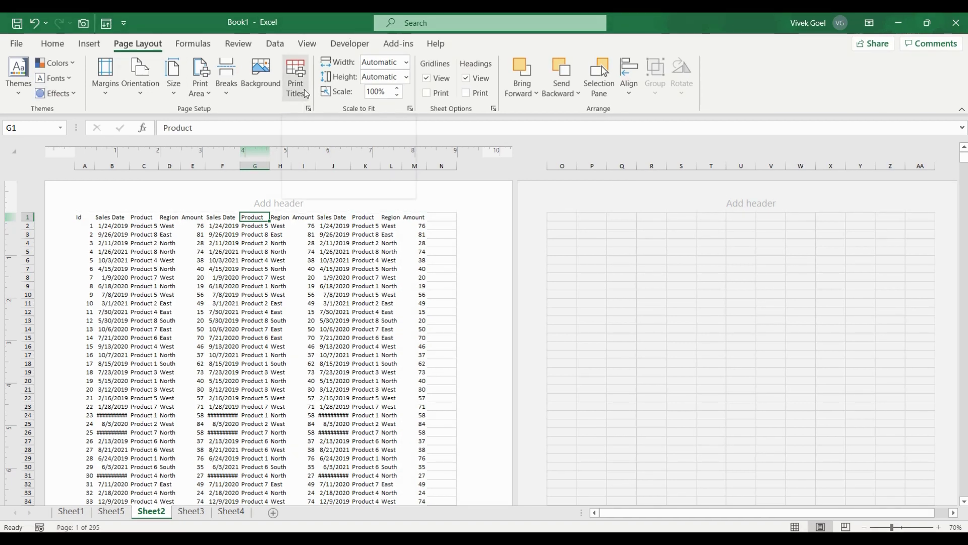
Step: Try the A3 and A4 paper sizes on Sheet2 and finish by choosing A5
click(175, 96)
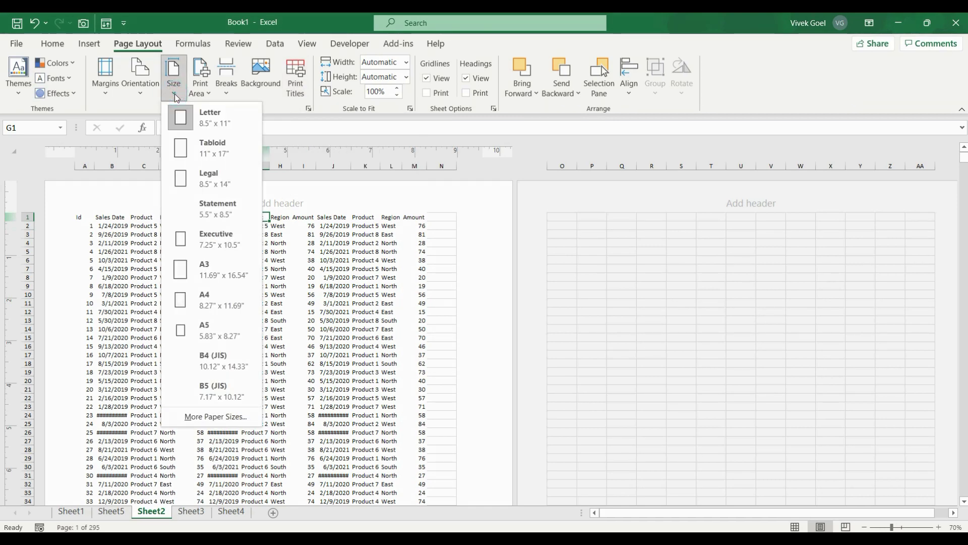
click(216, 267)
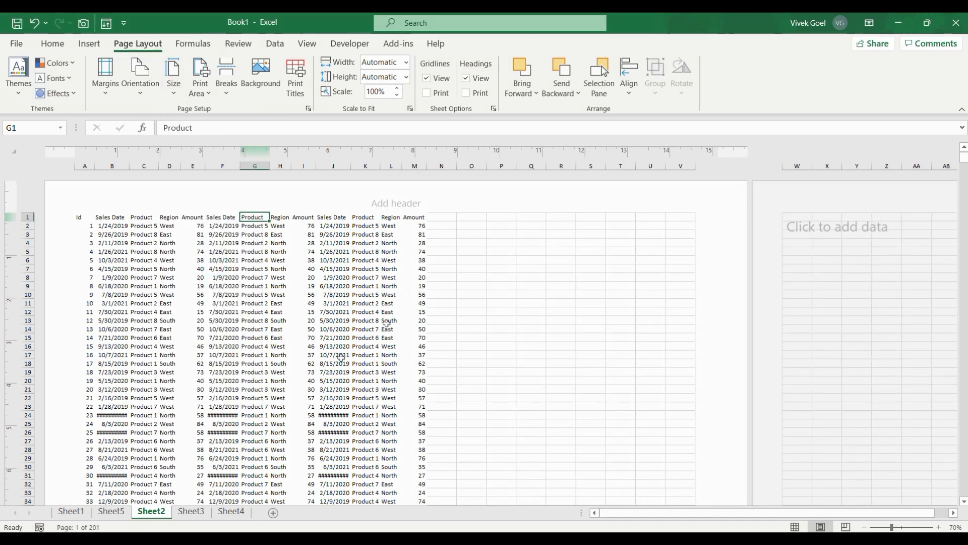
click(173, 80)
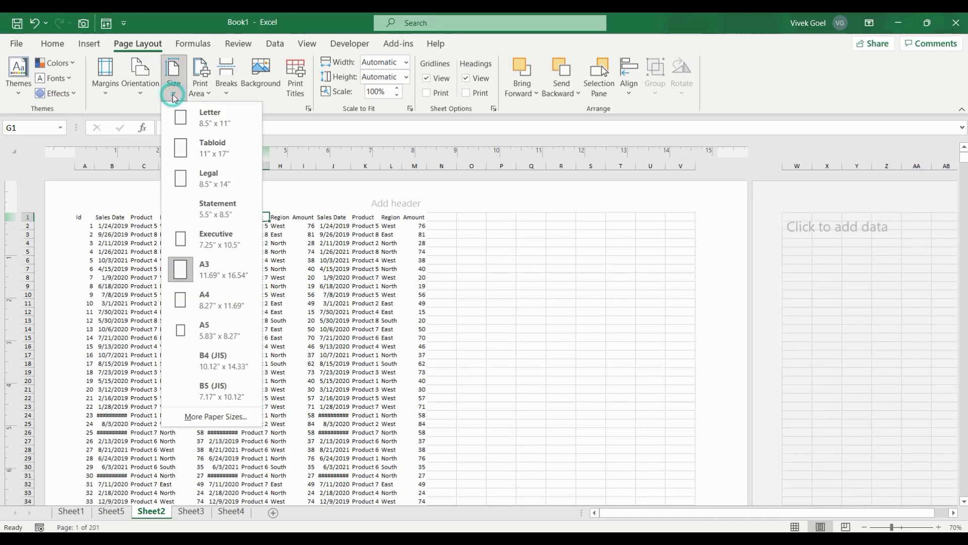
click(209, 301)
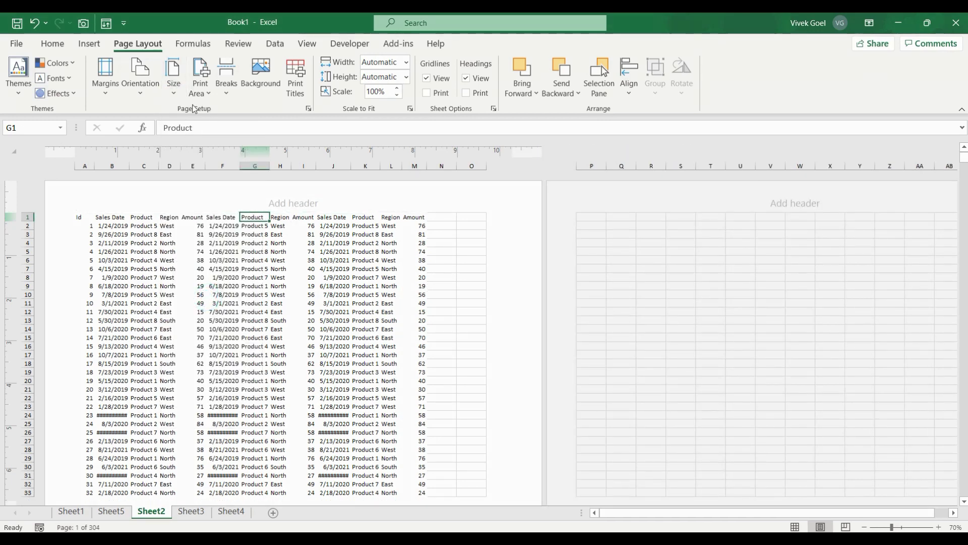
click(172, 80)
click(211, 329)
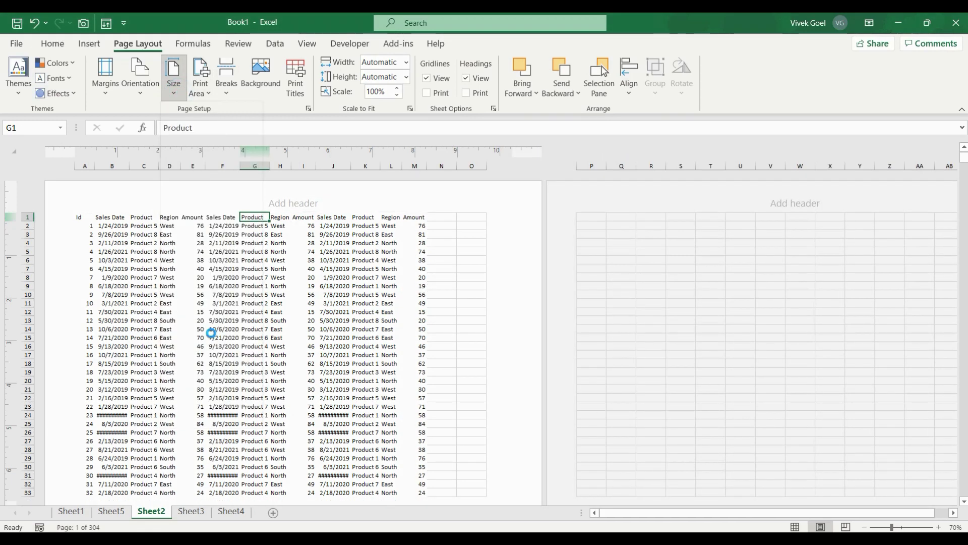
Step: Set columns A to D of Sheet5 as the print area and check the print preview
key(ctrl+Page_Up)
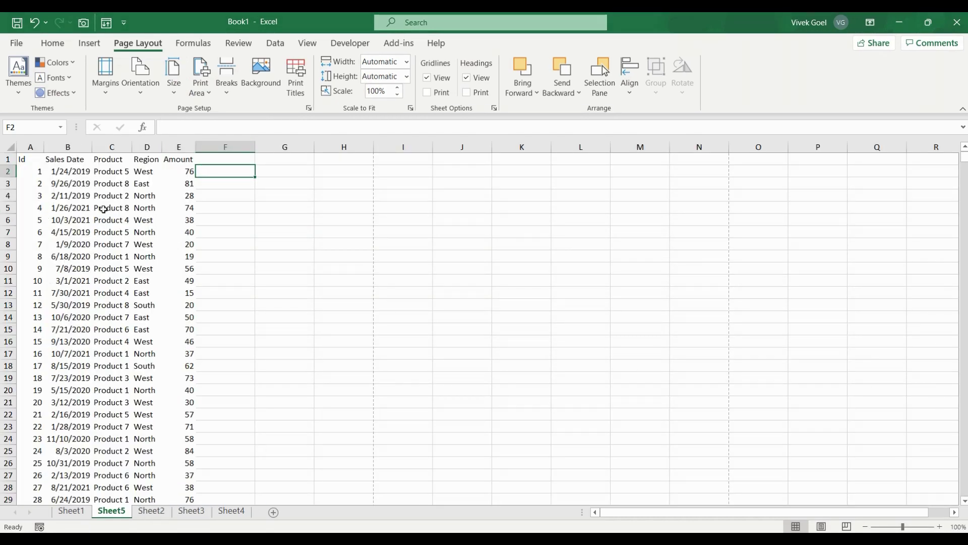
click(146, 146)
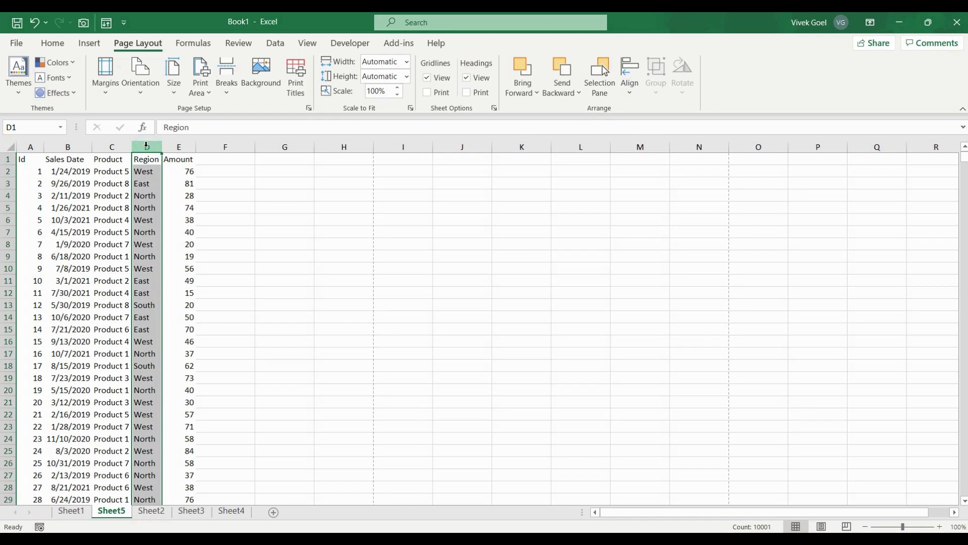
key(ctrl+shift+Left)
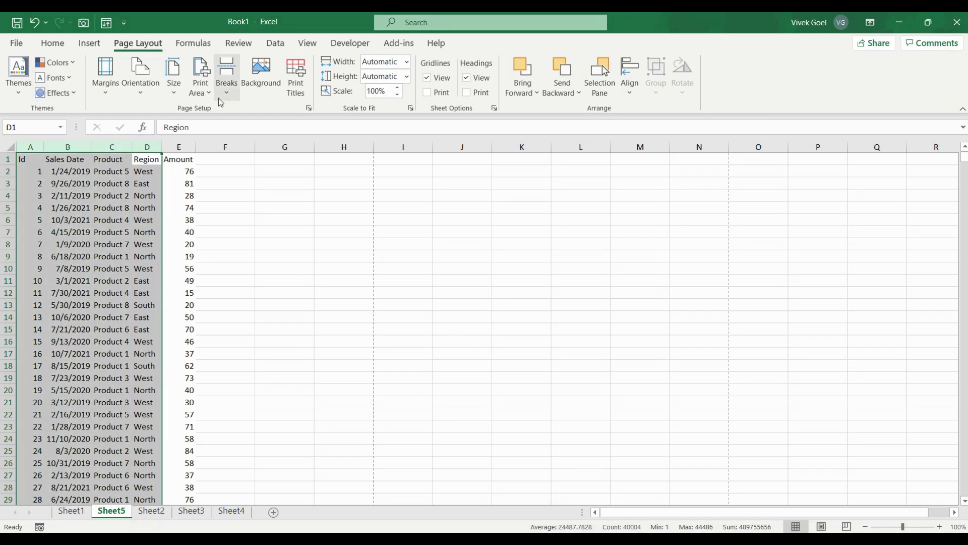
click(204, 88)
click(216, 111)
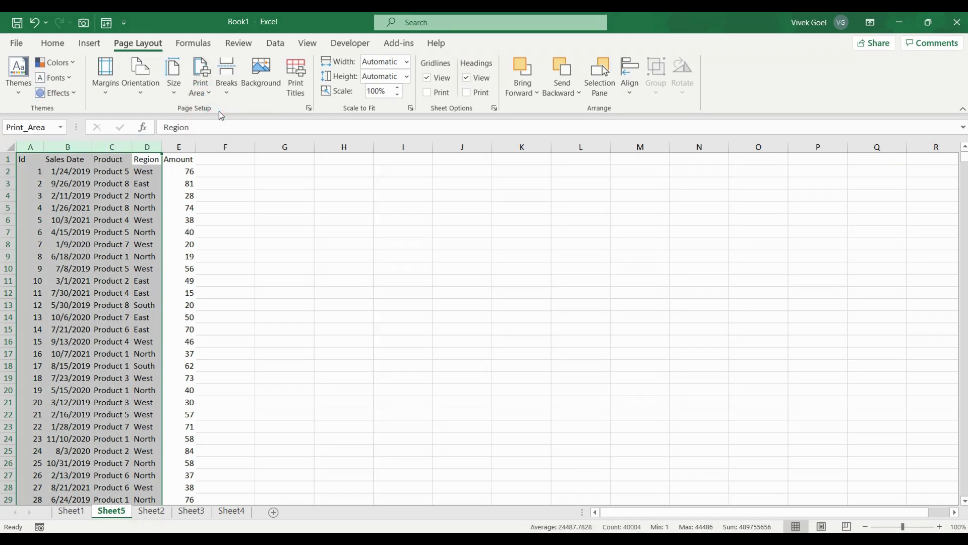
key(ctrl+p)
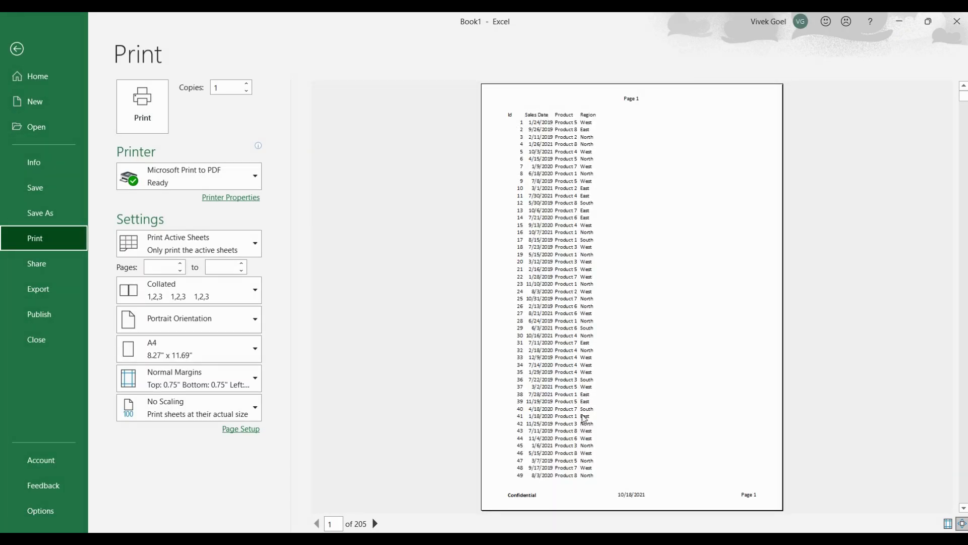
key(Escape)
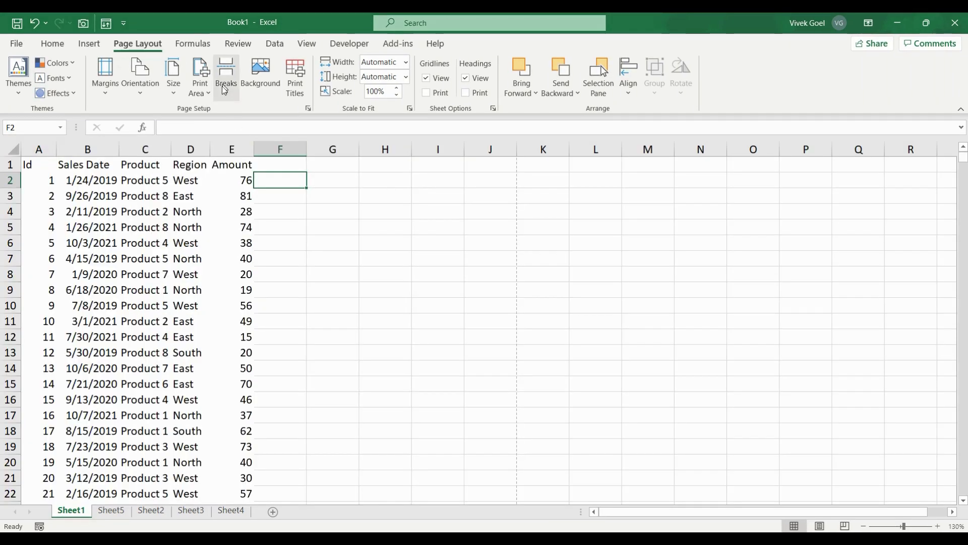
Step: Insert a page break before the Amount column (E) on Sheet1 and check the print preview
click(225, 93)
click(232, 96)
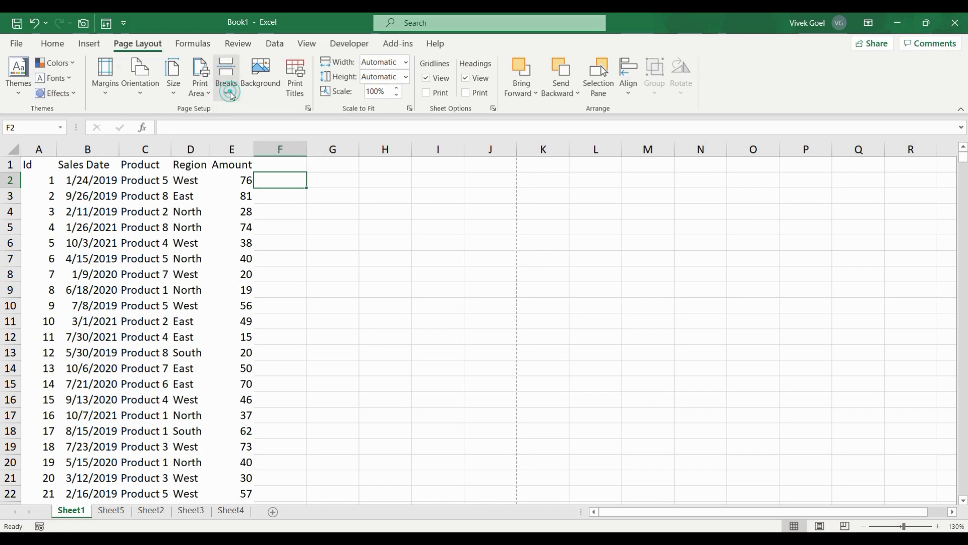
click(231, 146)
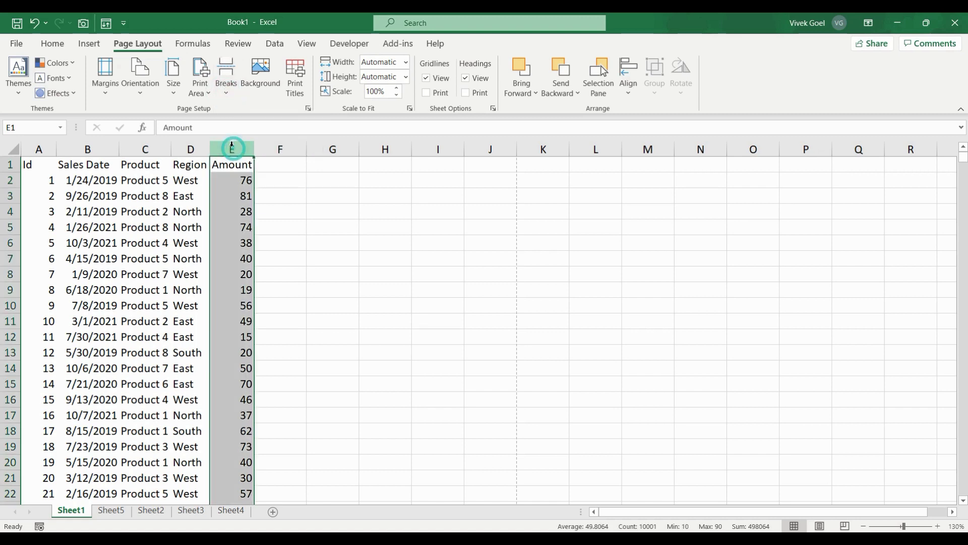
click(228, 97)
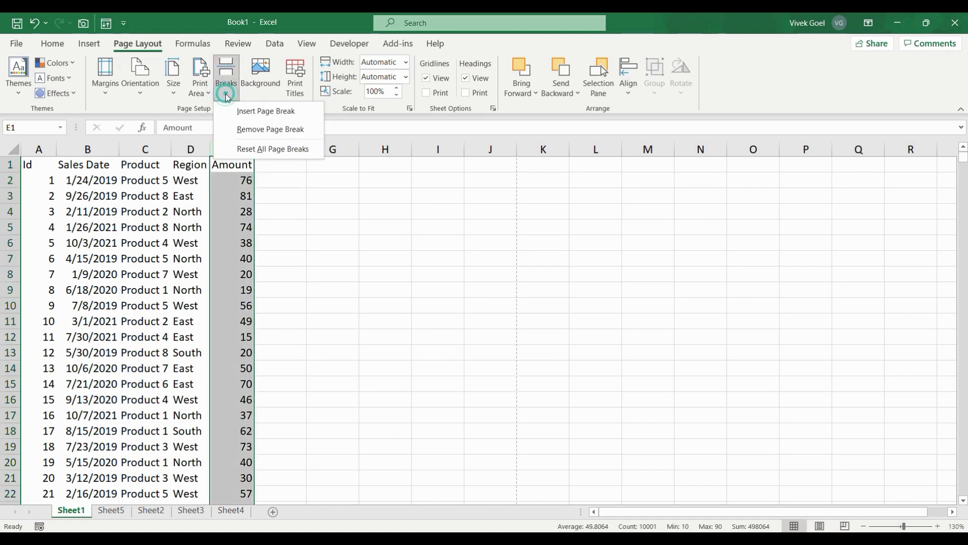
click(240, 111)
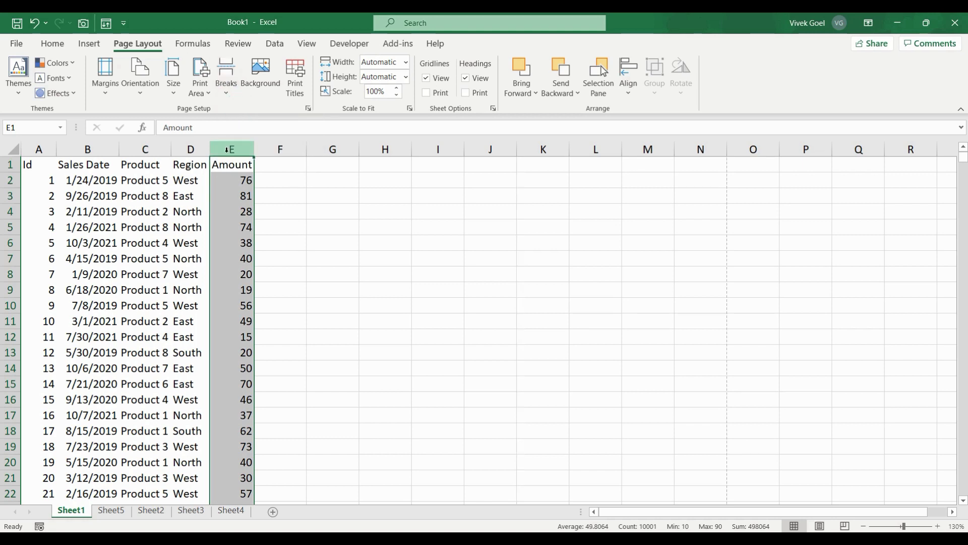
key(ctrl+p)
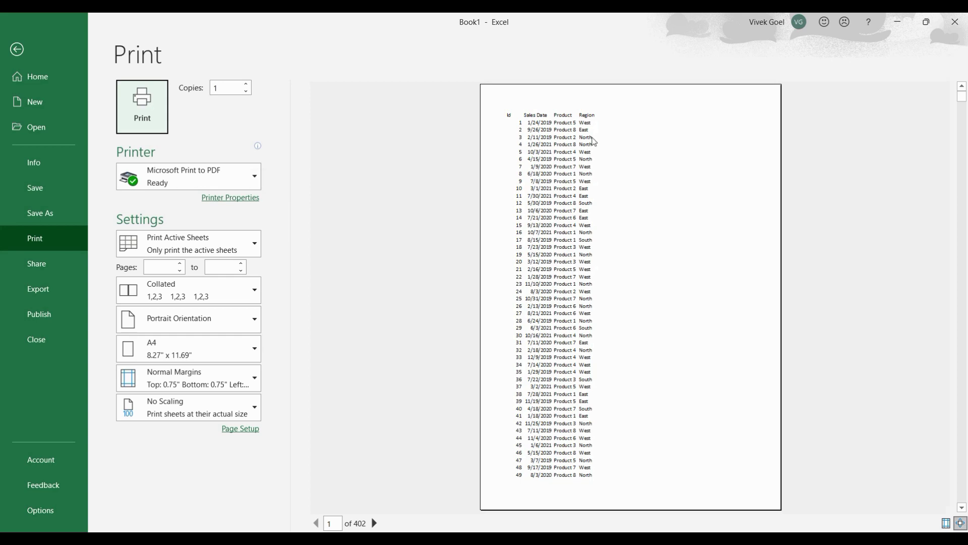
key(Escape)
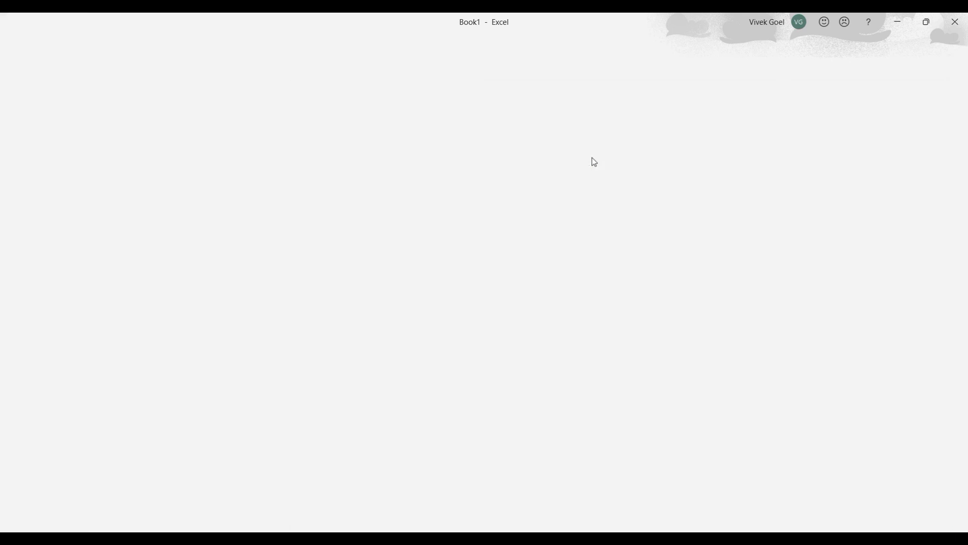
Step: Clear the page break before the Amount column on Sheet1 and check the print preview
click(226, 75)
click(272, 149)
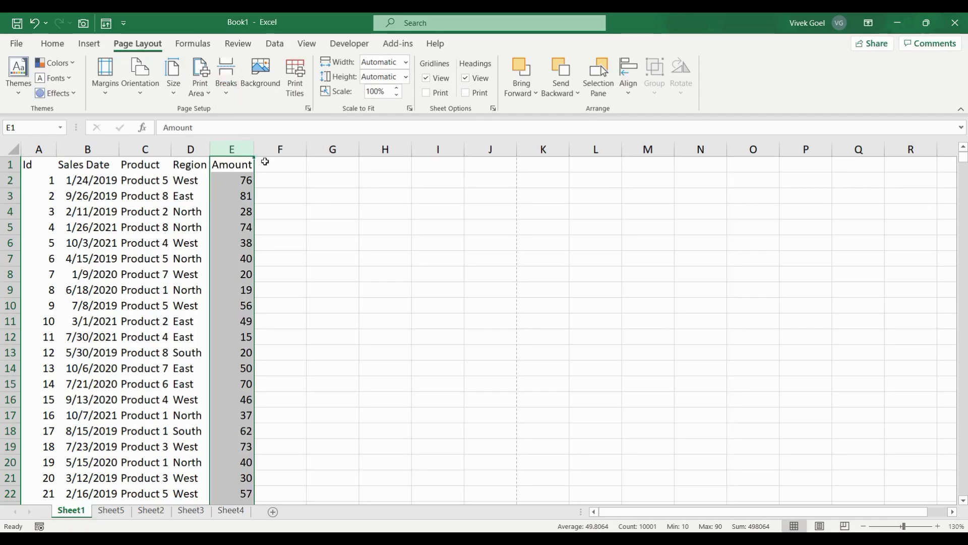
key(ctrl+p)
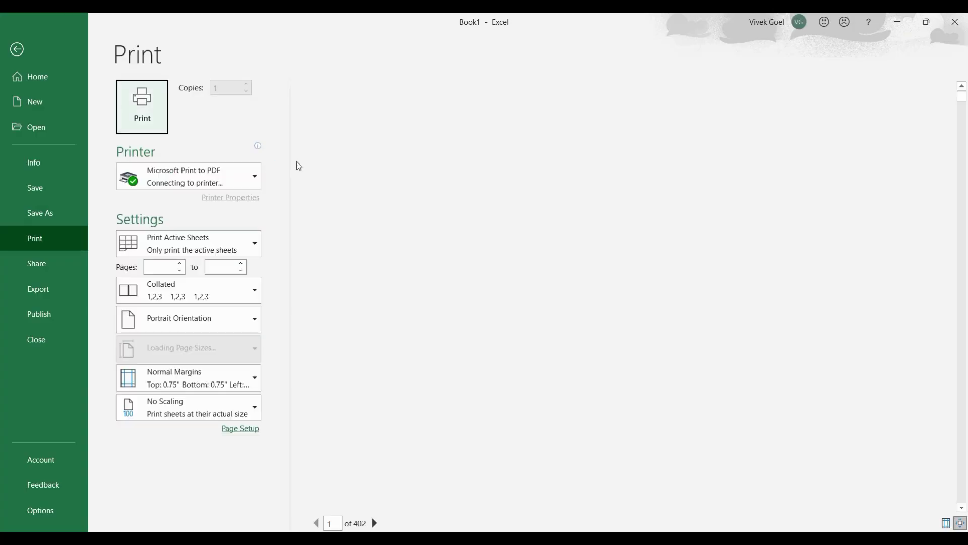
key(Escape)
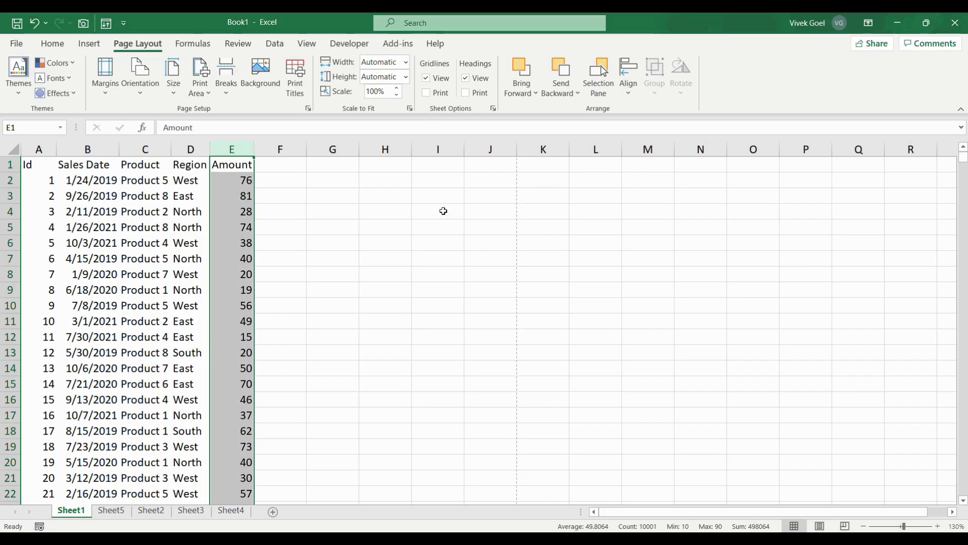
Step: Set row 1 (1:1) of Sheet1 to repeat at the top of every printed page
click(293, 95)
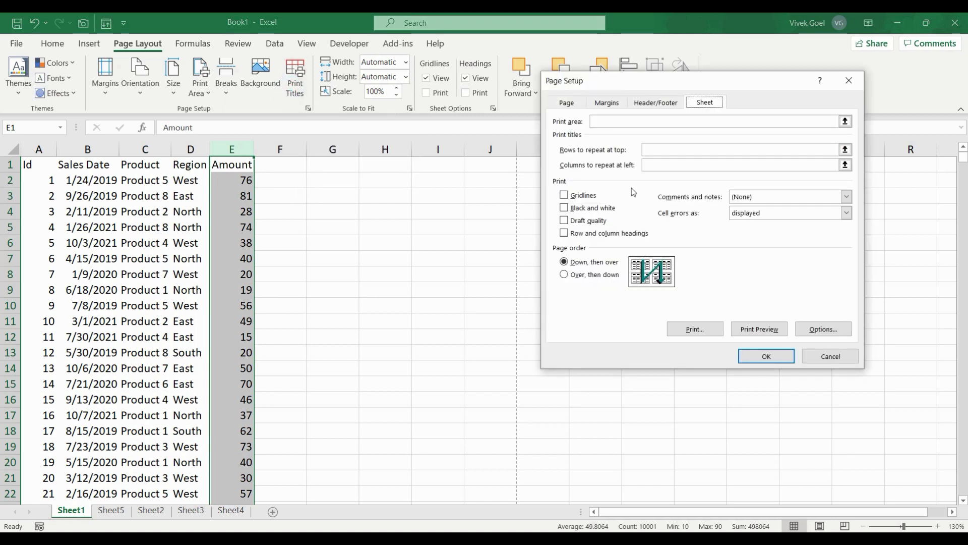
click(662, 152)
click(660, 151)
text(1:1)
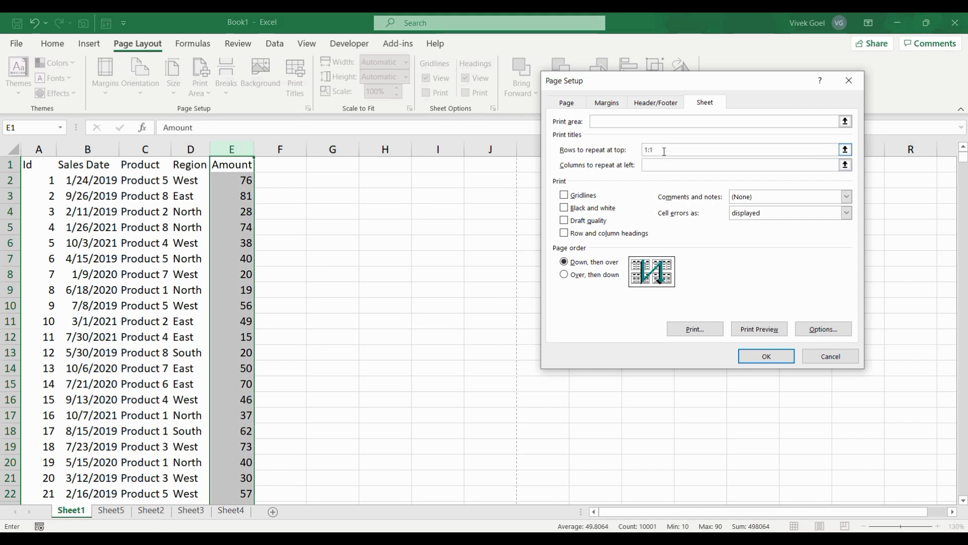
Step: Enable black and white and gridline printing for Sheet1, print cell errors as #N/A, and check the print preview
click(566, 210)
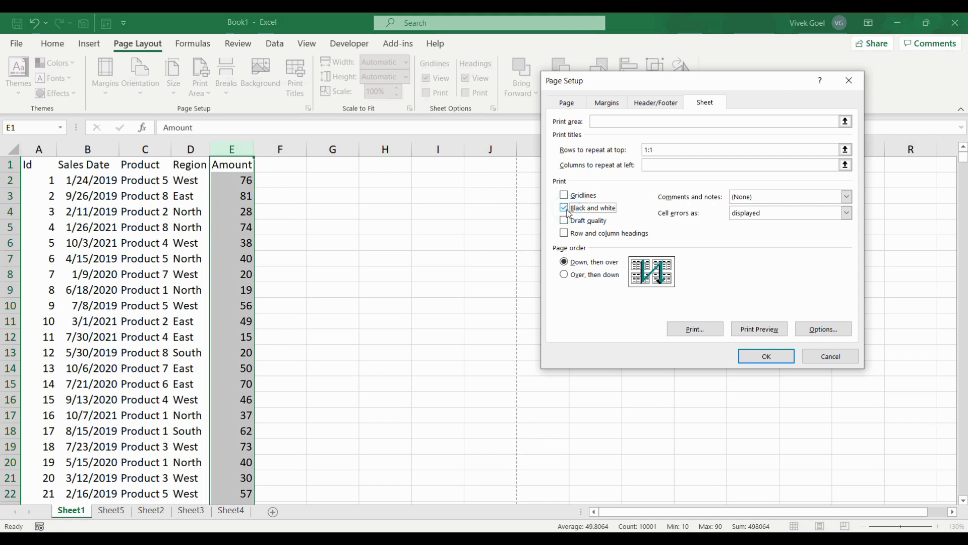
click(565, 197)
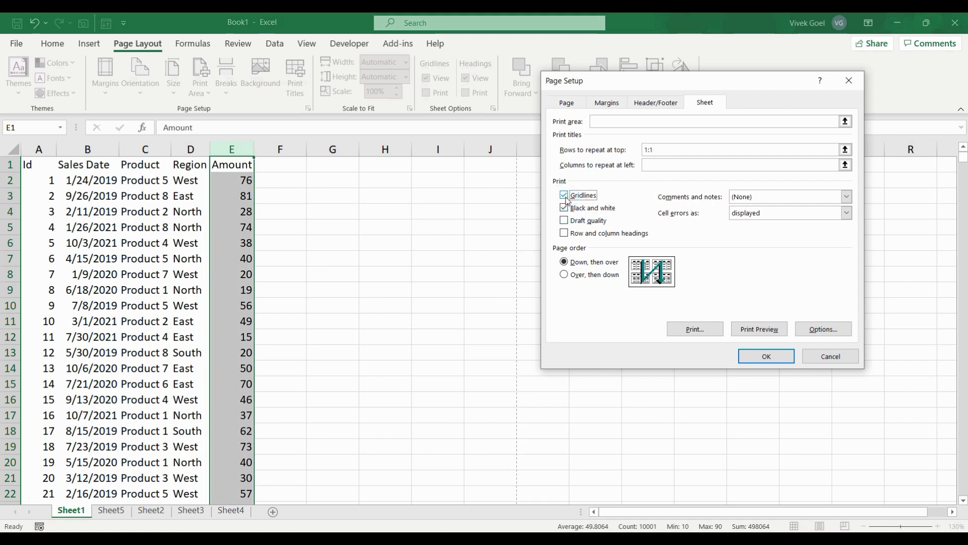
click(767, 214)
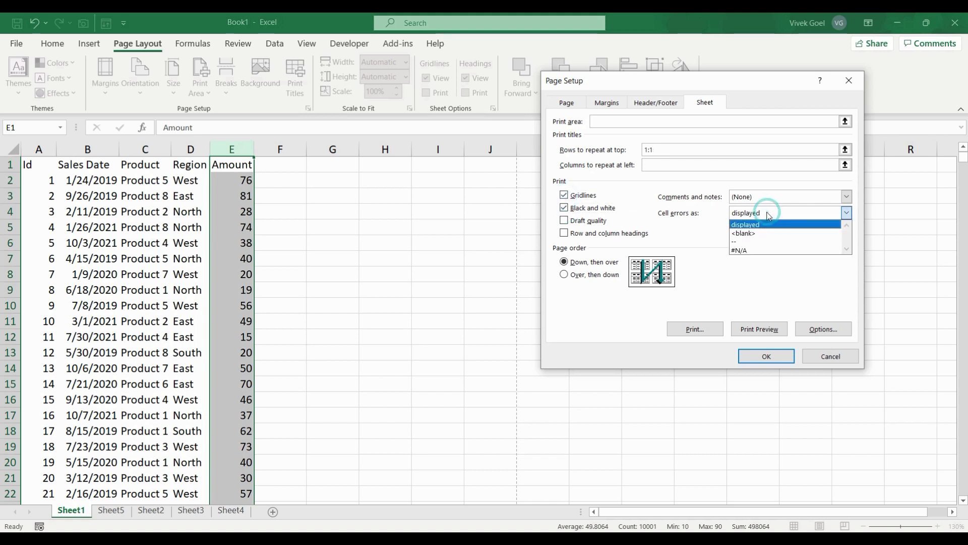
click(755, 251)
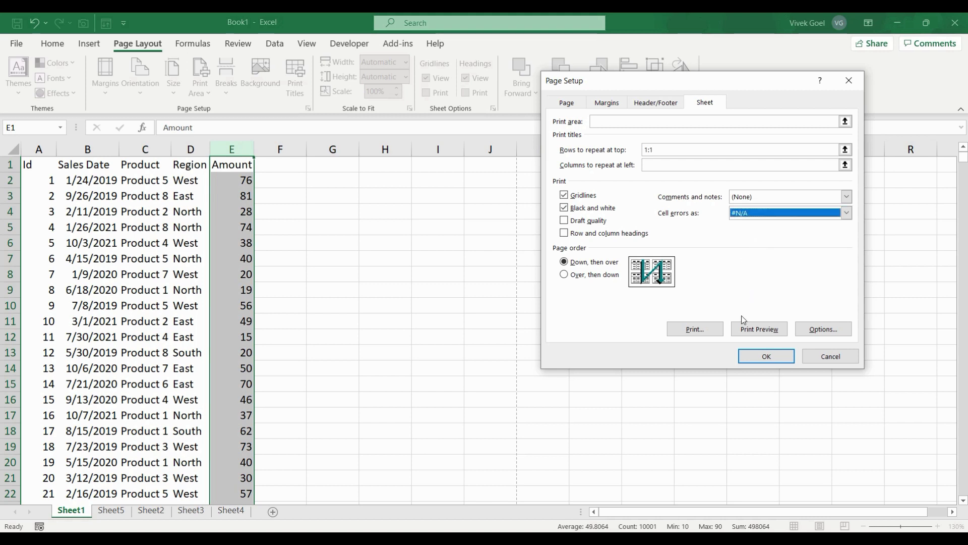
click(751, 326)
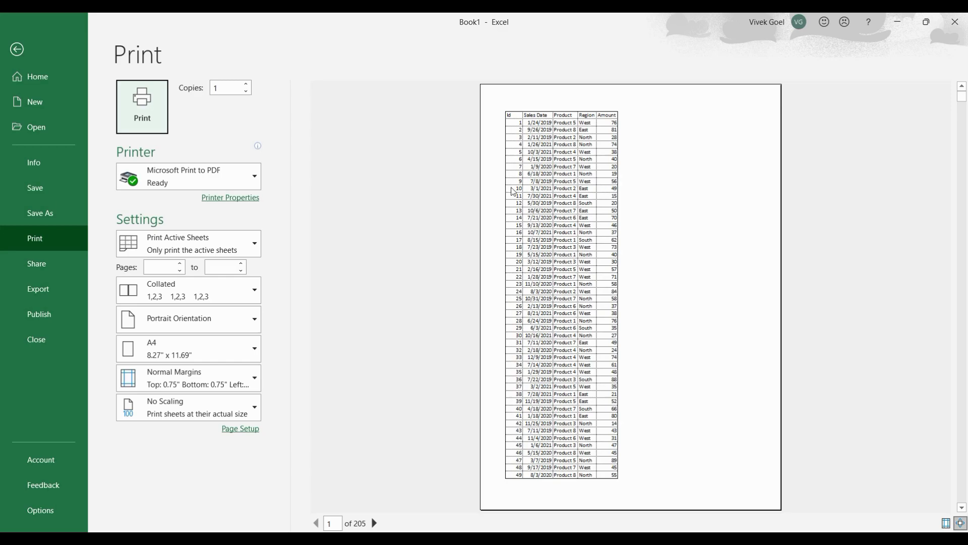
key(Escape)
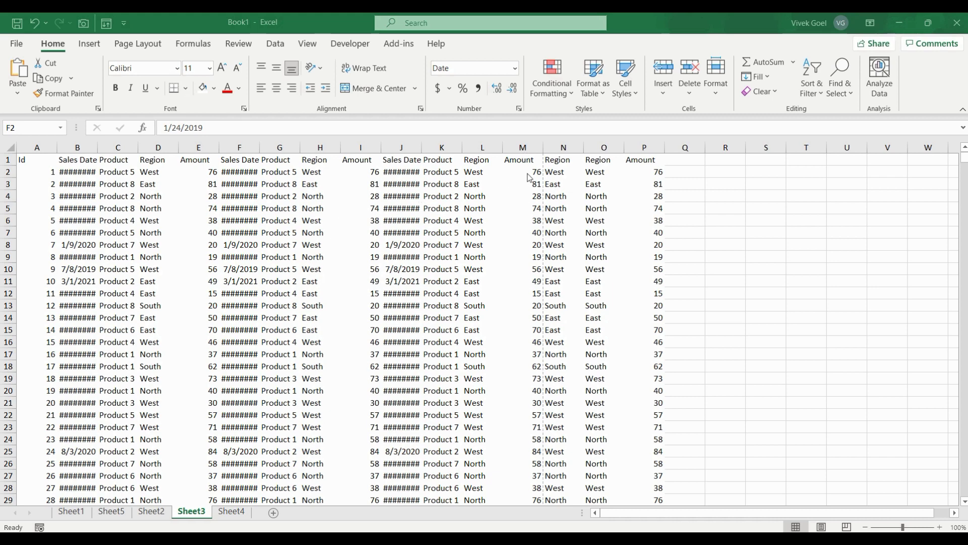
Step: Display Sheet3 in Page Layout view and apply Narrow margins
click(821, 526)
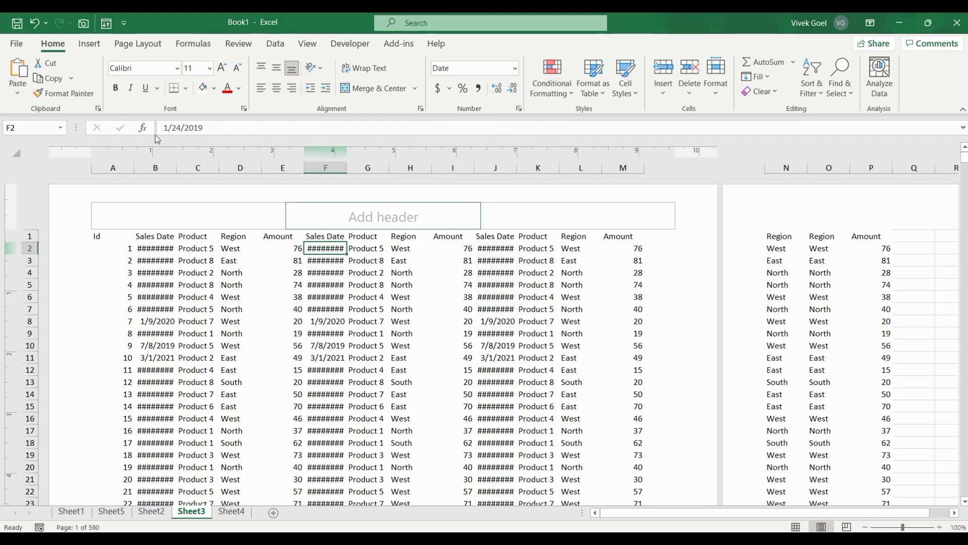
click(134, 45)
click(112, 100)
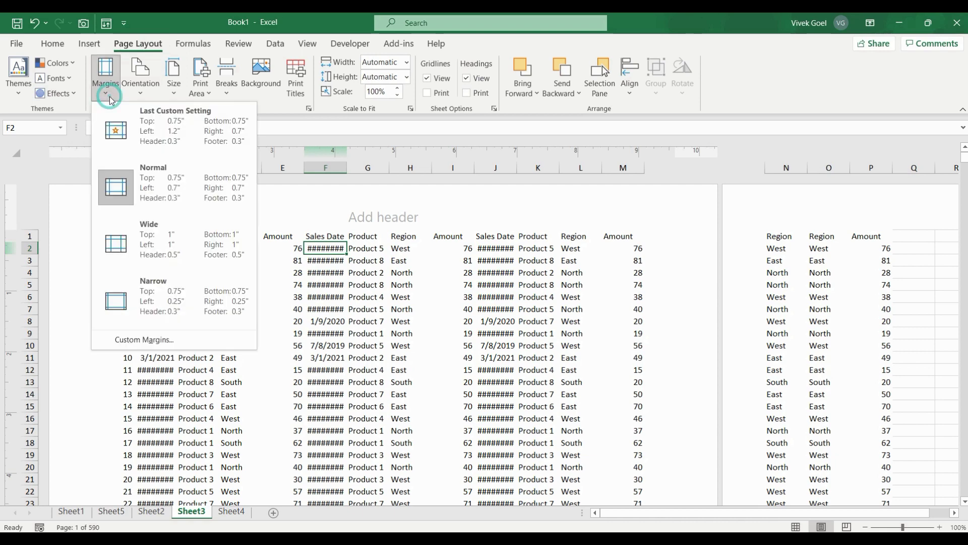
click(151, 286)
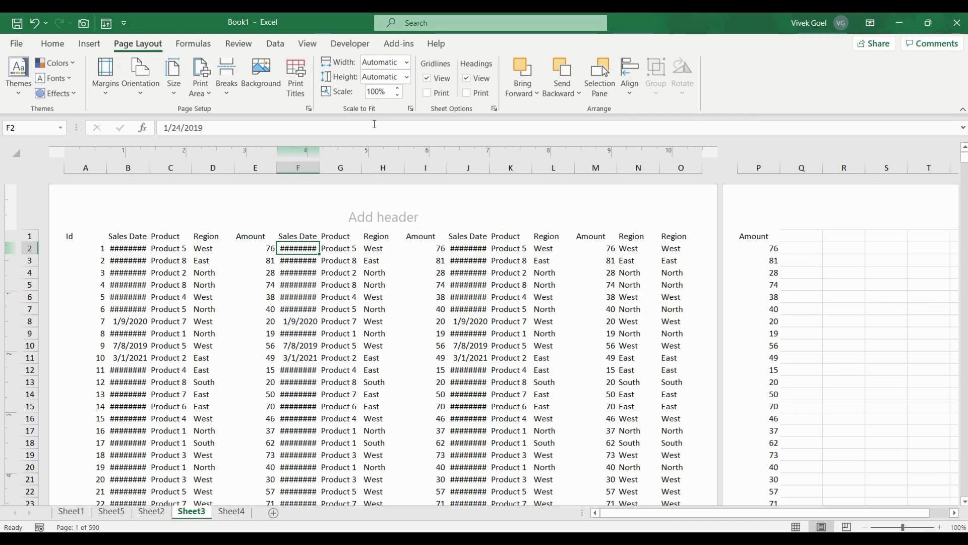
Step: Try a 90% print scale on Sheet3, reduce it to 50%, and check the print preview
click(382, 92)
text(90)
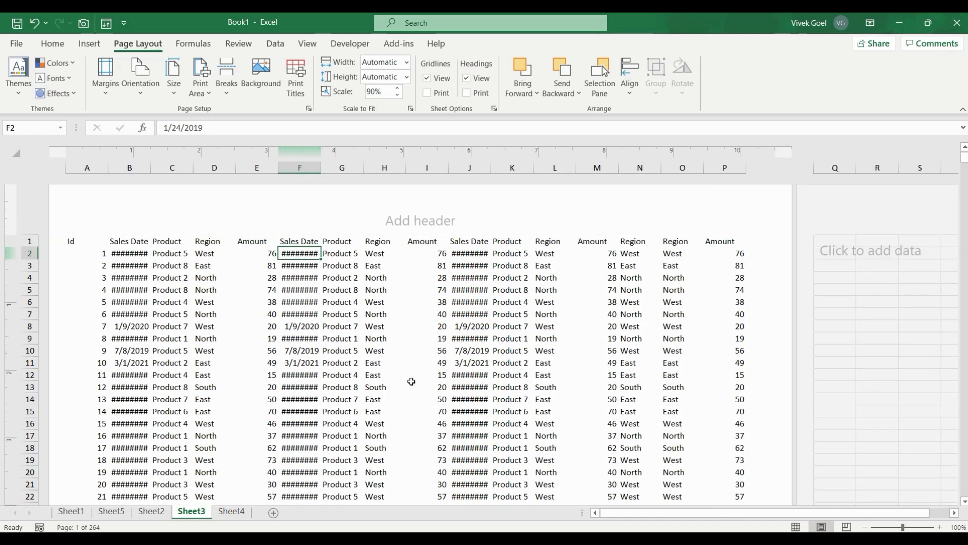
click(374, 89)
key(BackSpace)
key(Return)
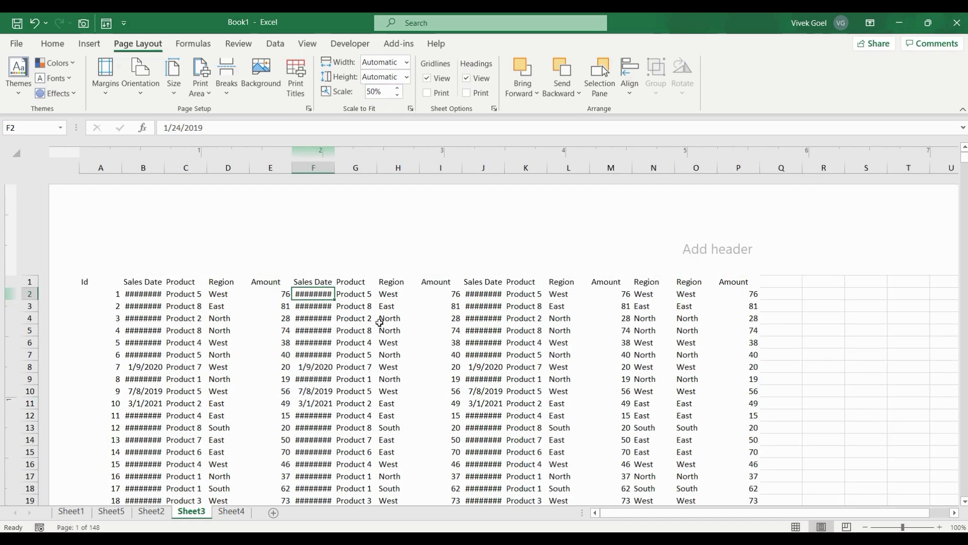
key(ctrl+p)
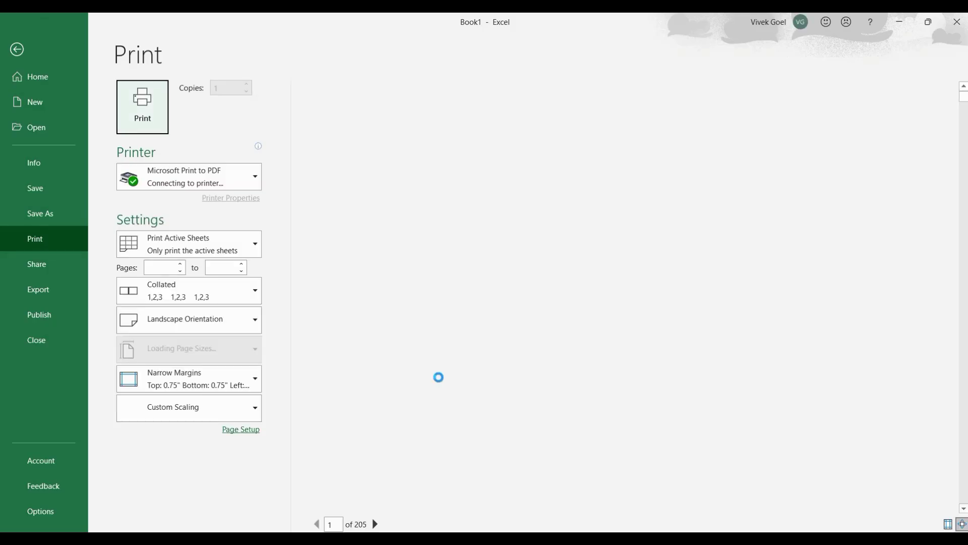
key(Escape)
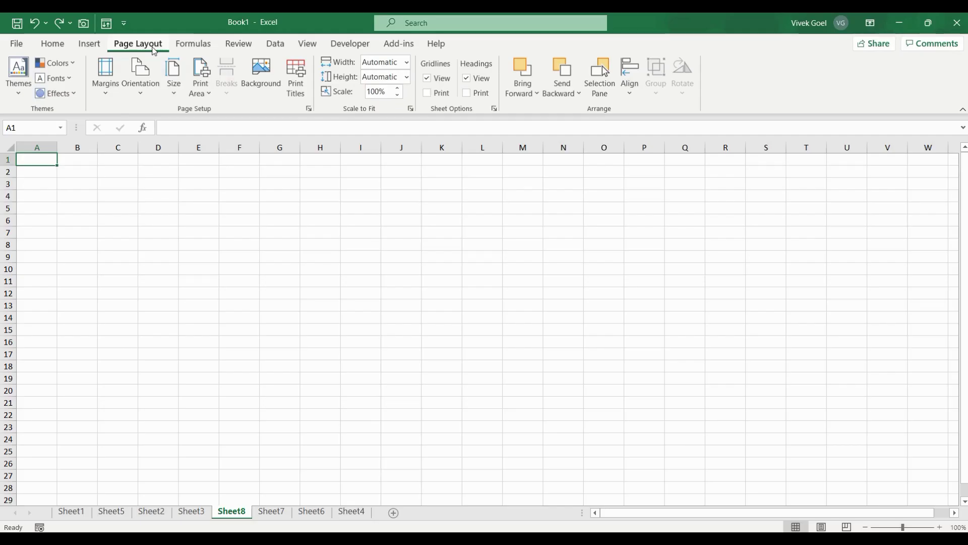
Step: View the picture sources for a background on Sheet8, and hide the sheet's gridlines and headings
click(263, 83)
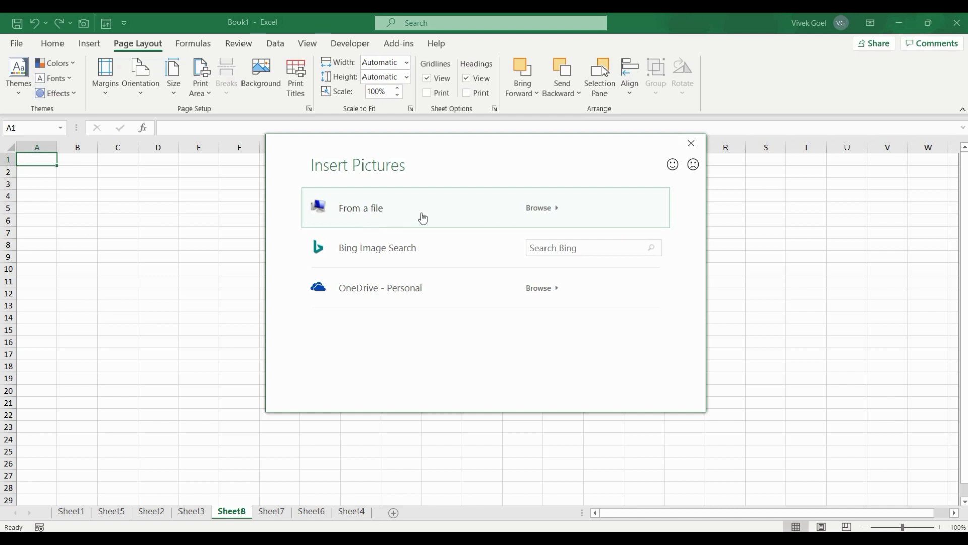
click(692, 143)
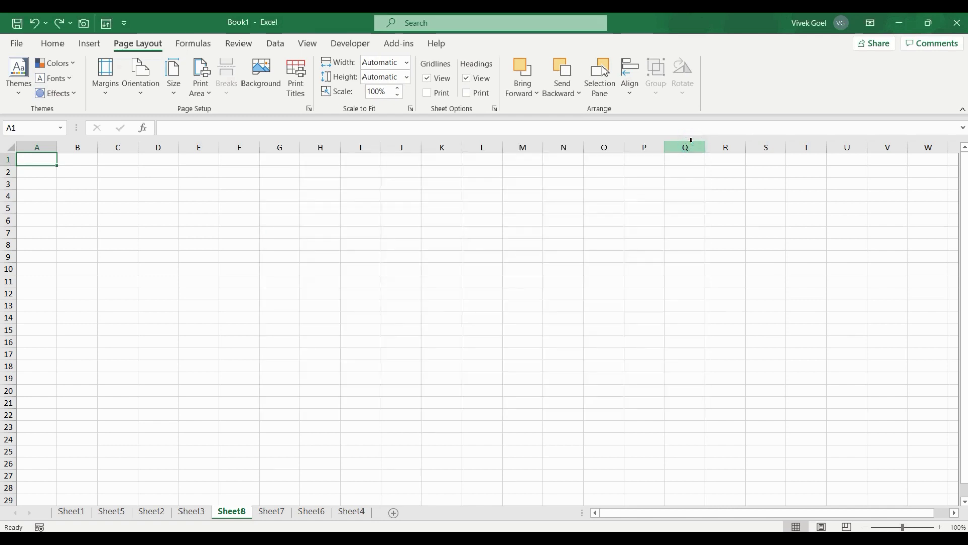
click(431, 82)
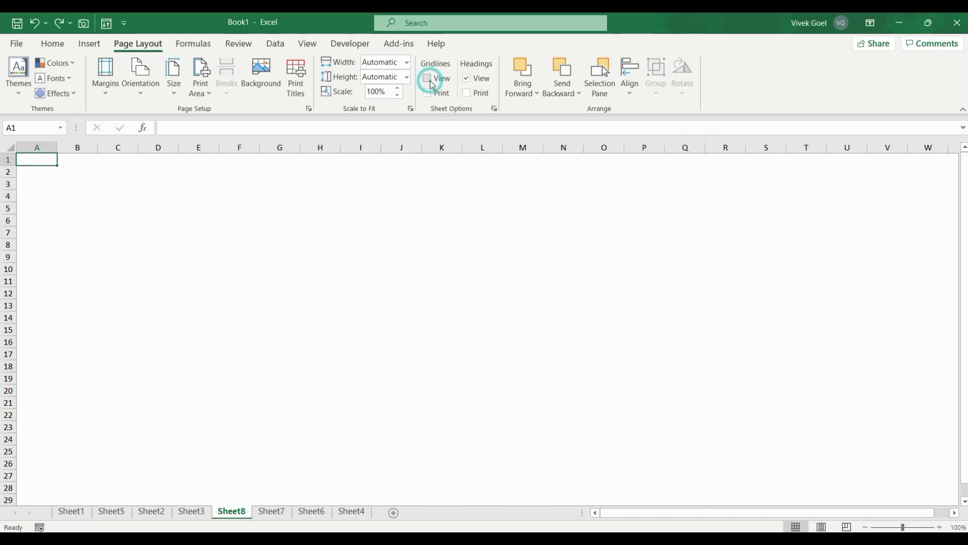
click(466, 80)
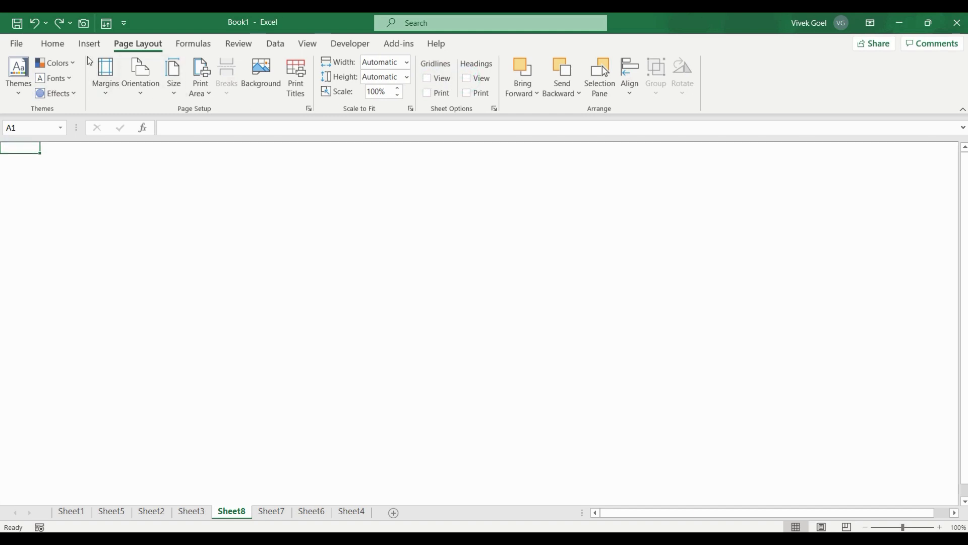
Step: Fill all cells of Sheet8 with a light blue color
click(65, 48)
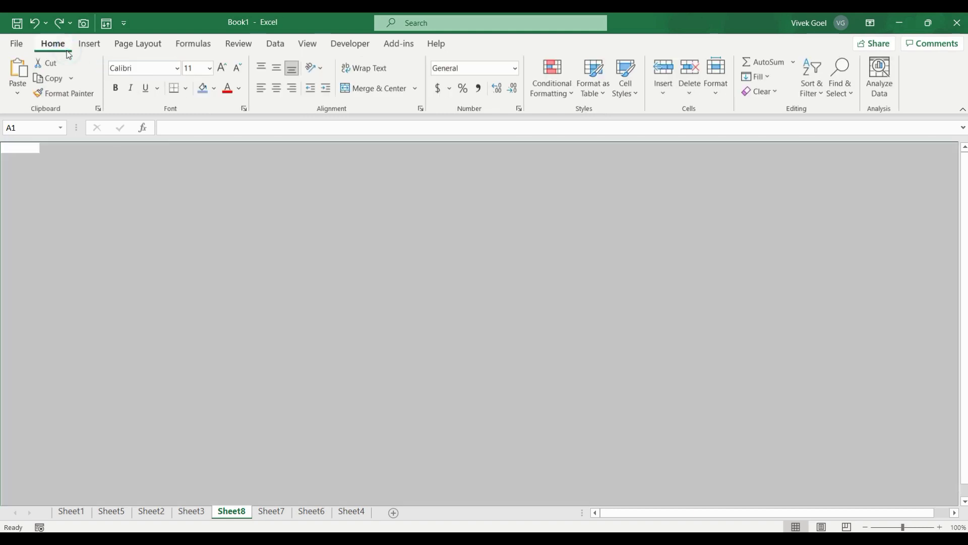
click(208, 90)
click(302, 207)
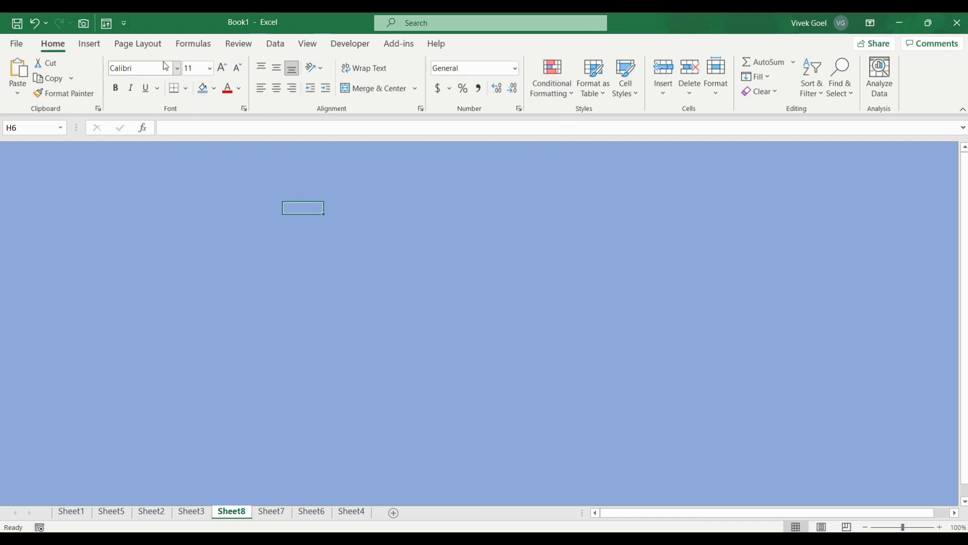
Step: View Sheet3 in Page Layout view and return it to Normal view
click(147, 45)
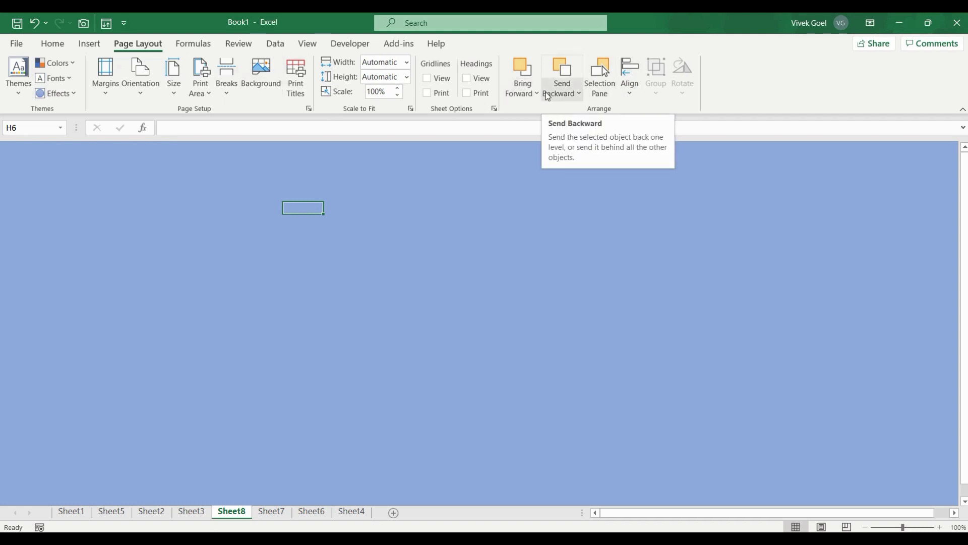
click(196, 514)
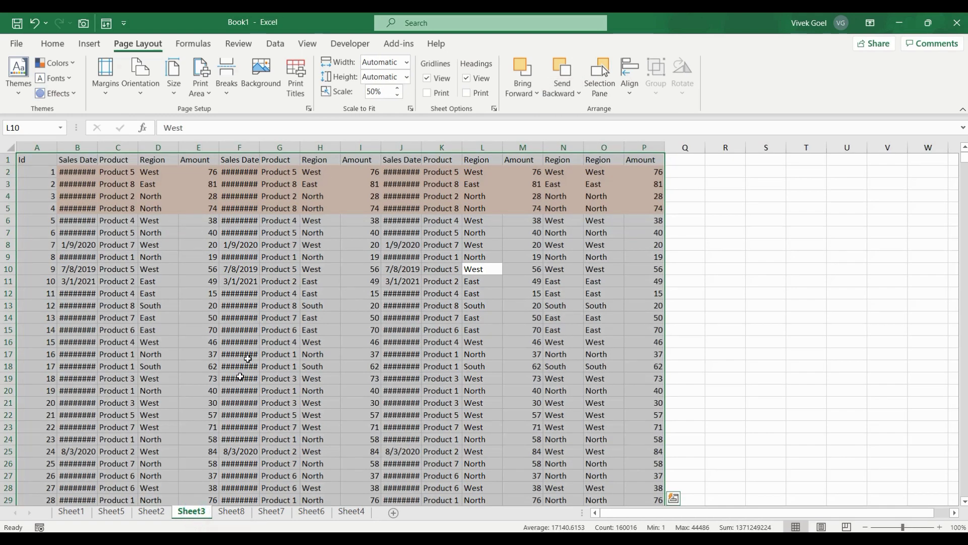
click(831, 527)
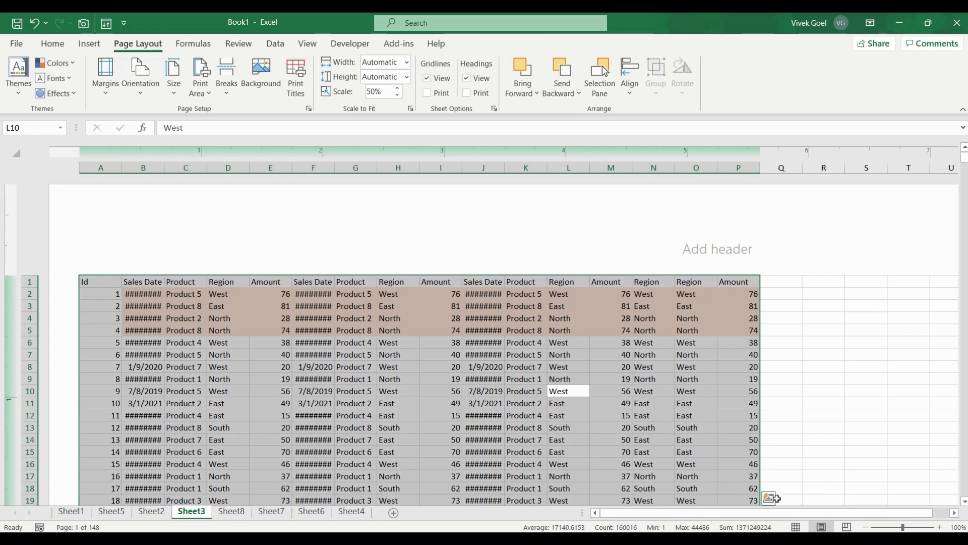
click(817, 527)
click(804, 527)
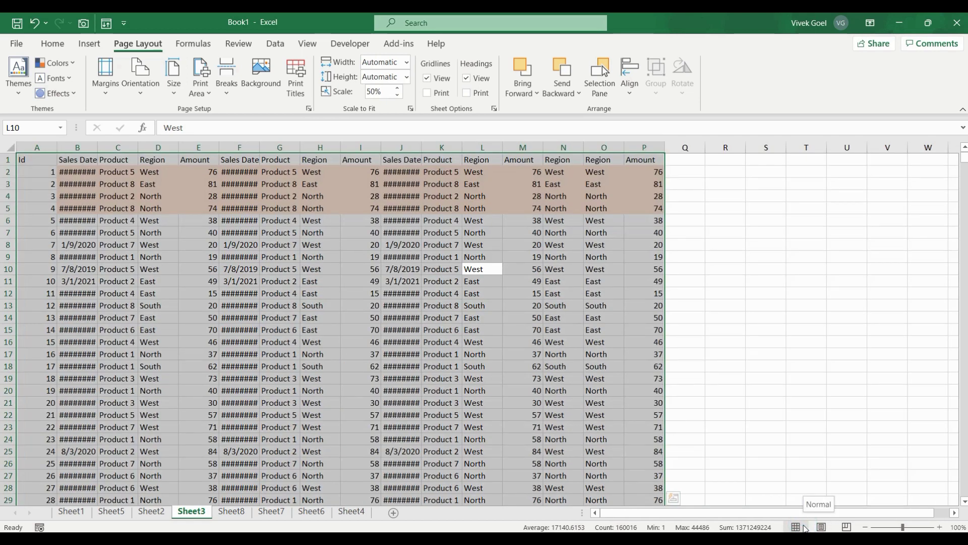